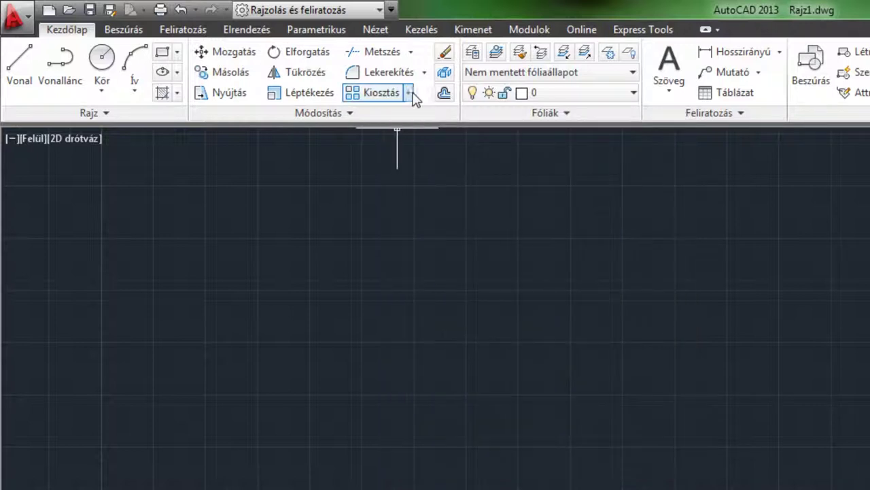
Step: Start a rectangle at a first corner and give it dimensions 1000 by 500
click(410, 95)
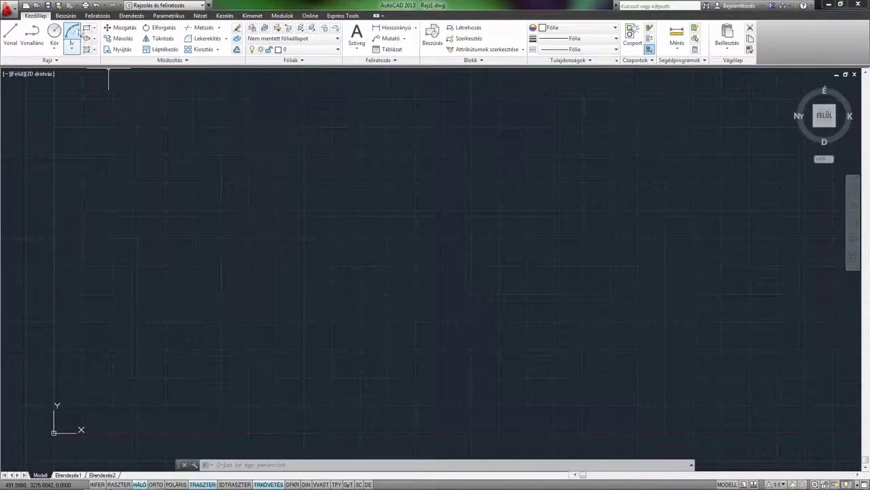
click(87, 28)
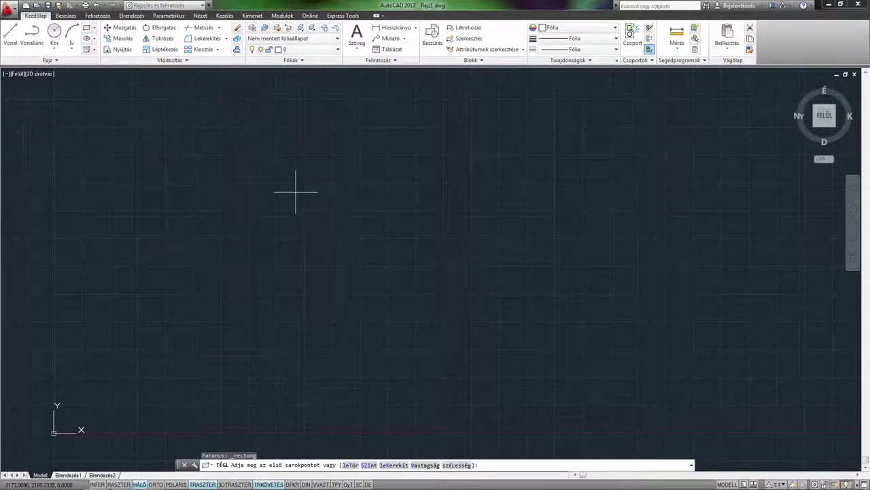
click(296, 191)
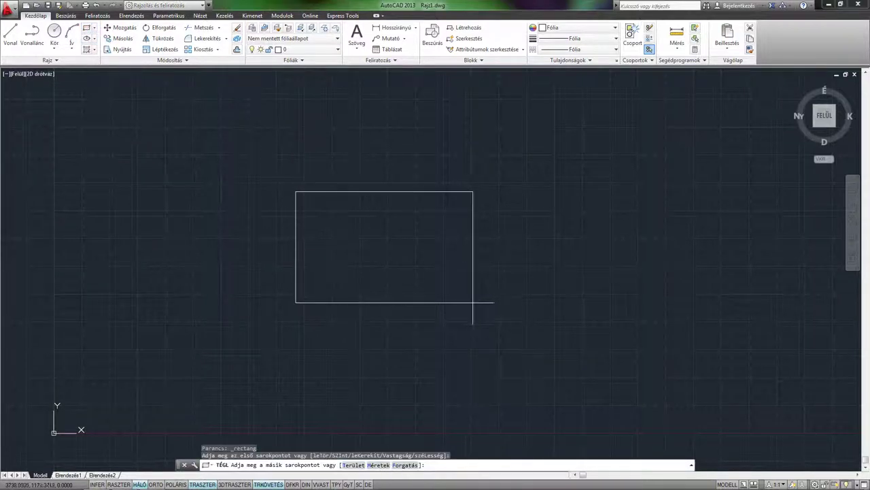
click(378, 465)
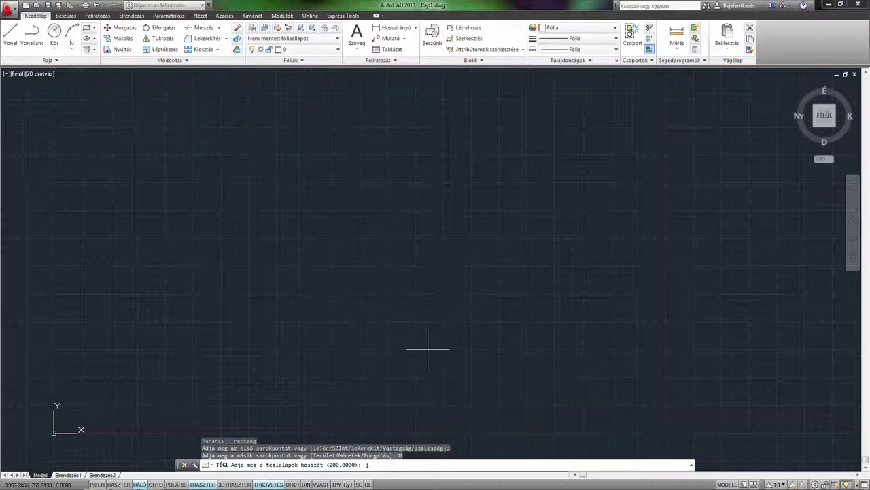
text(1000)
key(Return)
text(500)
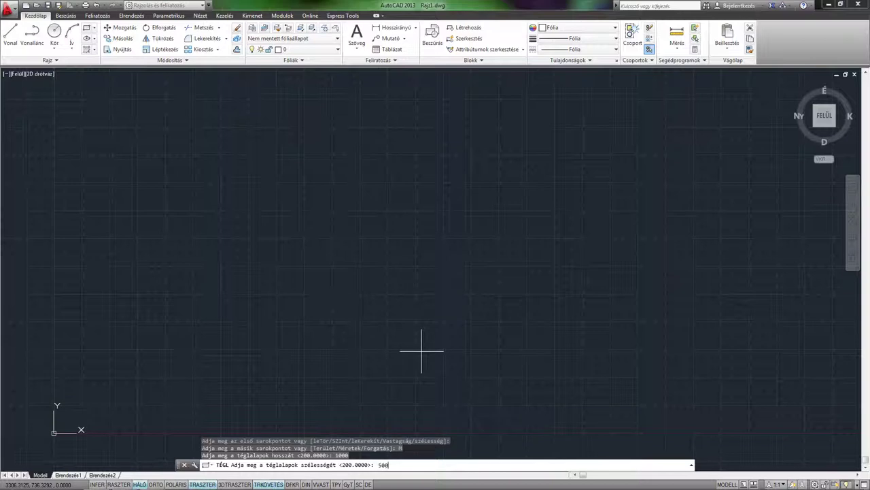
key(Return)
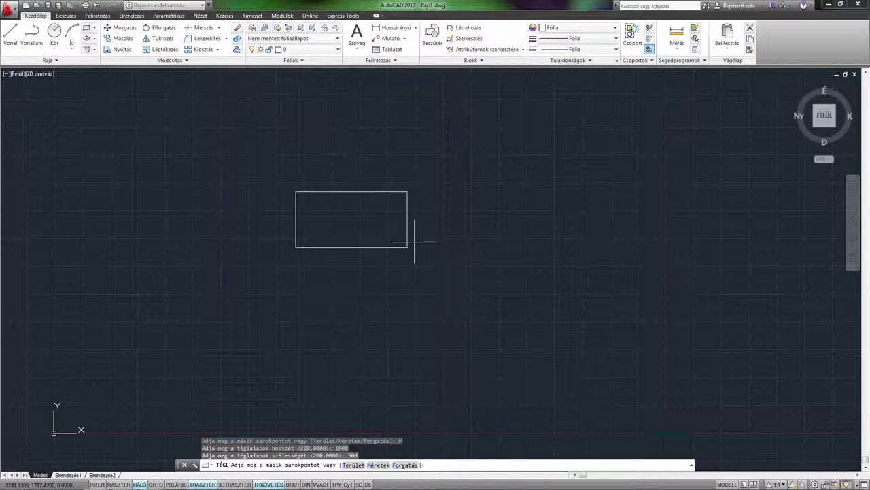
Step: Place the 1000 × 500 rectangle, centre it in view, and begin selecting it
scroll(417, 242, down, 2)
scroll(510, 229, down, 2)
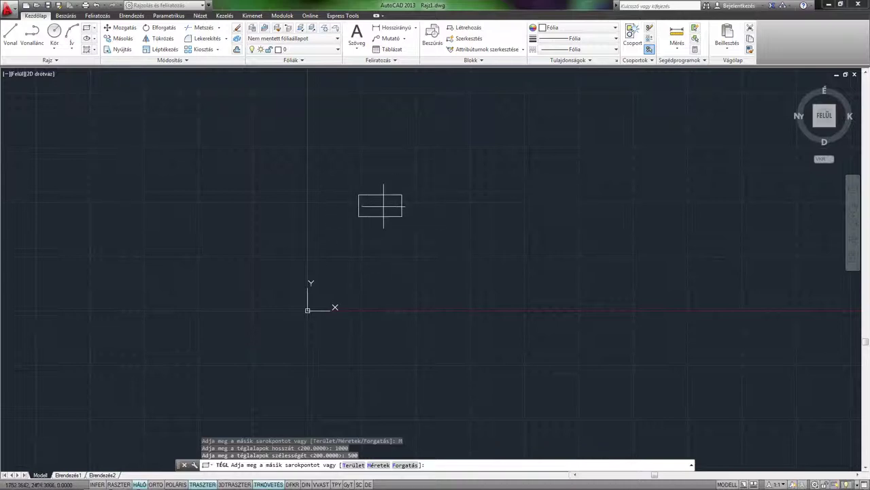
scroll(383, 206, up, 3)
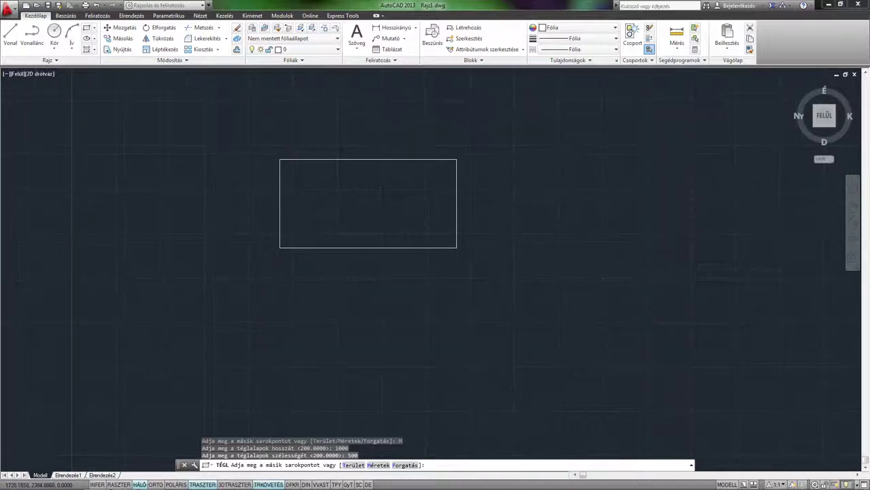
scroll(376, 208, down, 2)
click(376, 209)
middle_drag(301, 224, 309, 251)
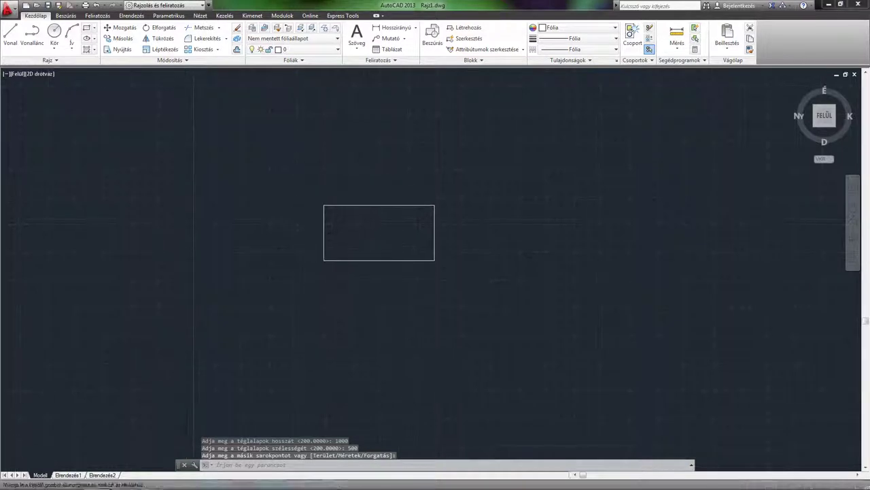
scroll(348, 228, up, 2)
click(446, 312)
Step: Select the rectangle, set its colour to green (Zöld), then deselect it
click(339, 159)
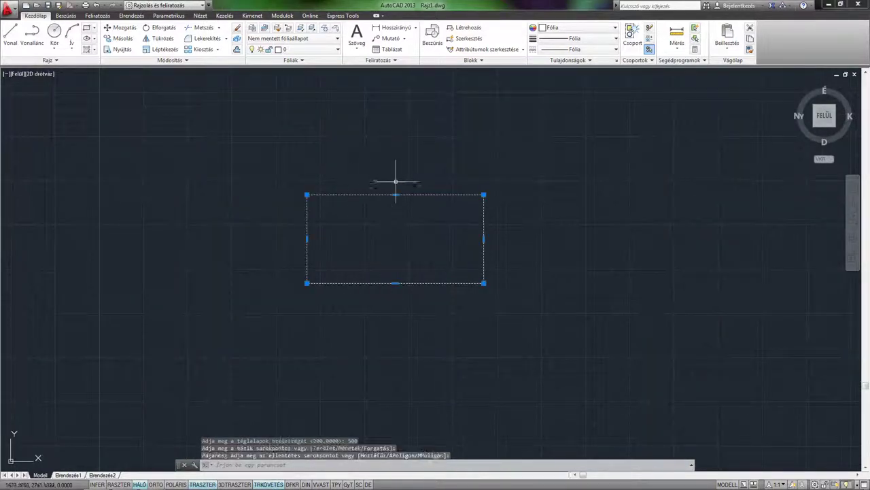
middle_drag(397, 180, 384, 186)
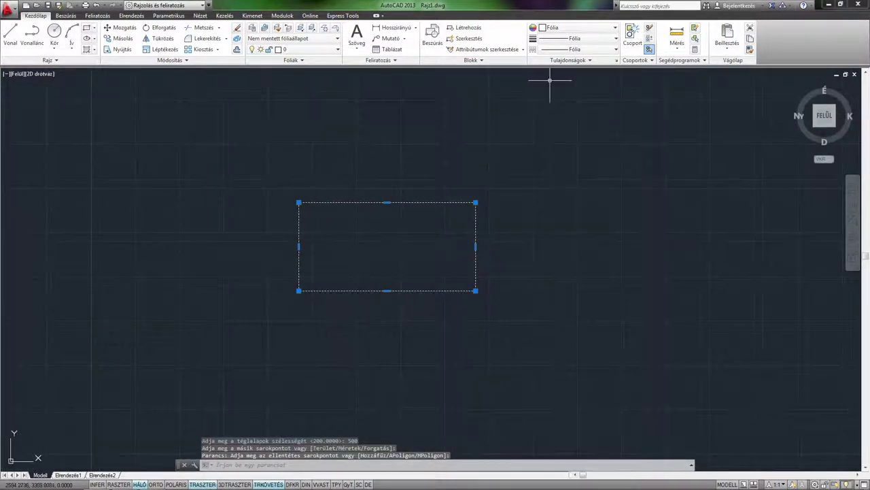
click(572, 30)
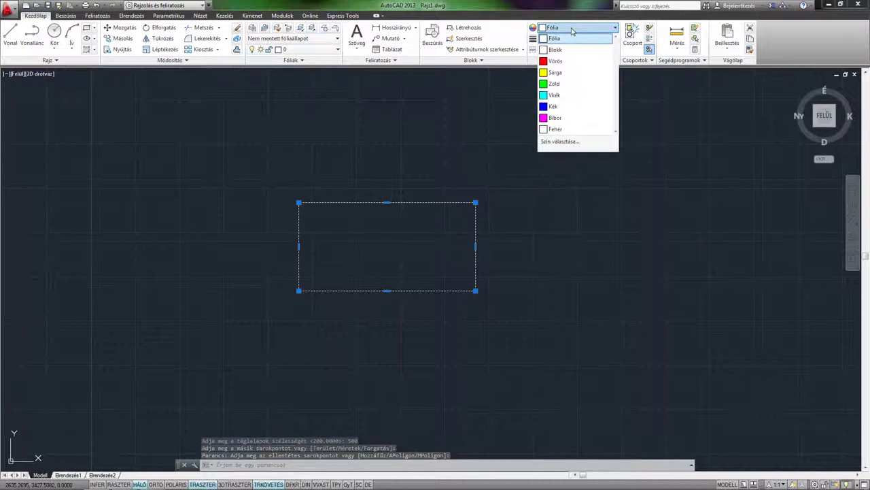
click(567, 83)
key(Escape)
middle_drag(374, 266, 372, 246)
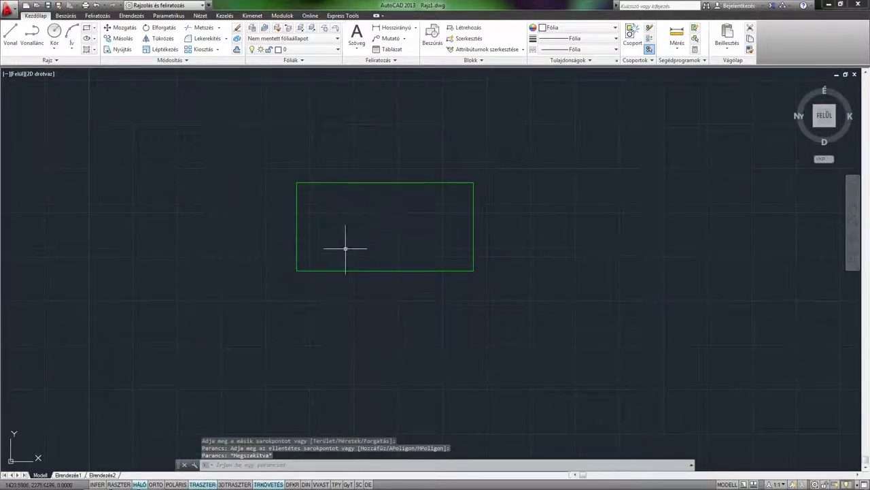
scroll(344, 247, up, 2)
middle_drag(311, 245, 310, 266)
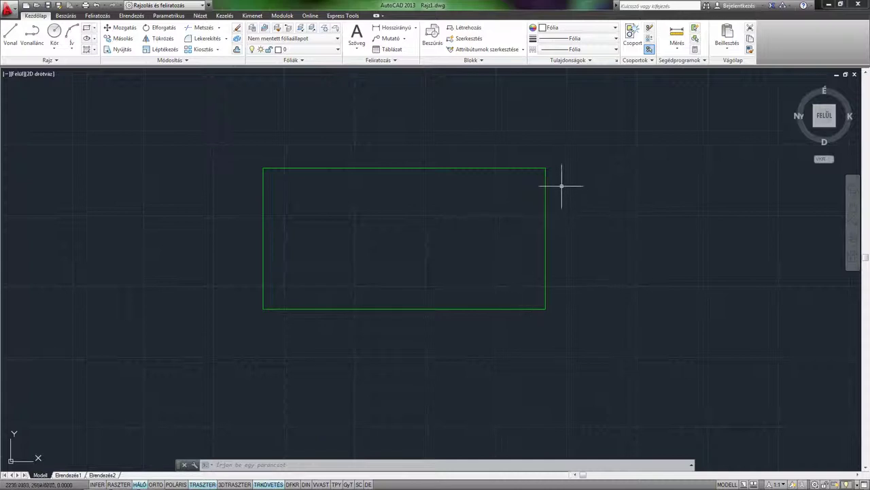
middle_drag(272, 245, 281, 249)
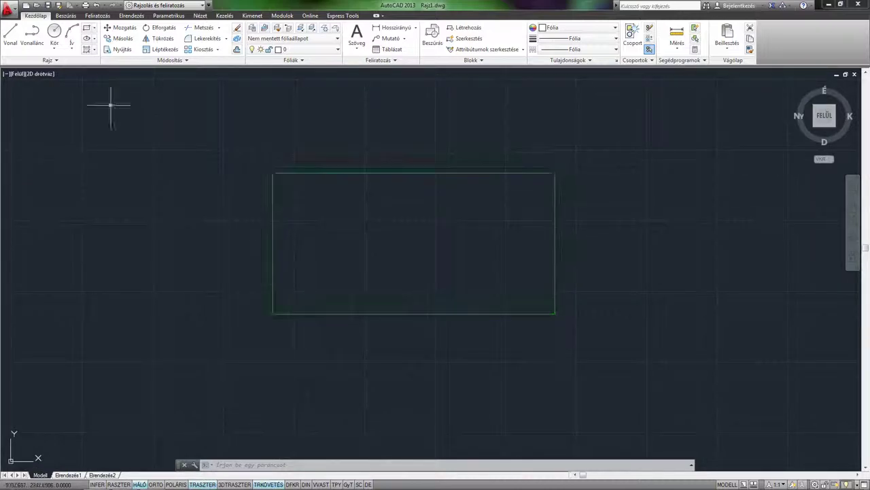
Step: Draw a 250 × 250 square below the green rectangle
click(86, 29)
middle_drag(285, 294, 278, 268)
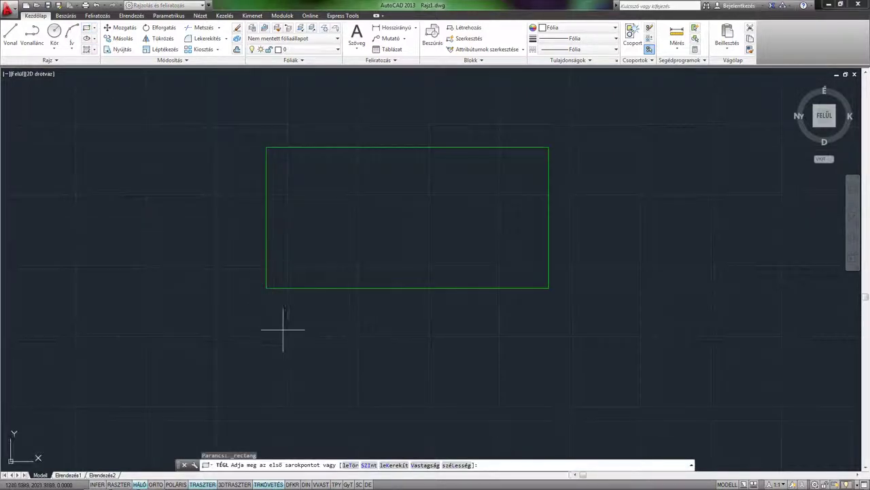
click(304, 320)
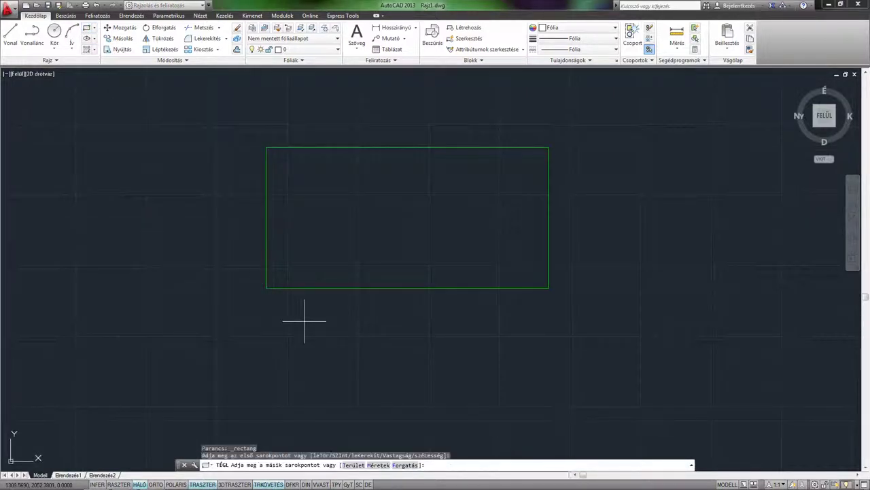
click(380, 465)
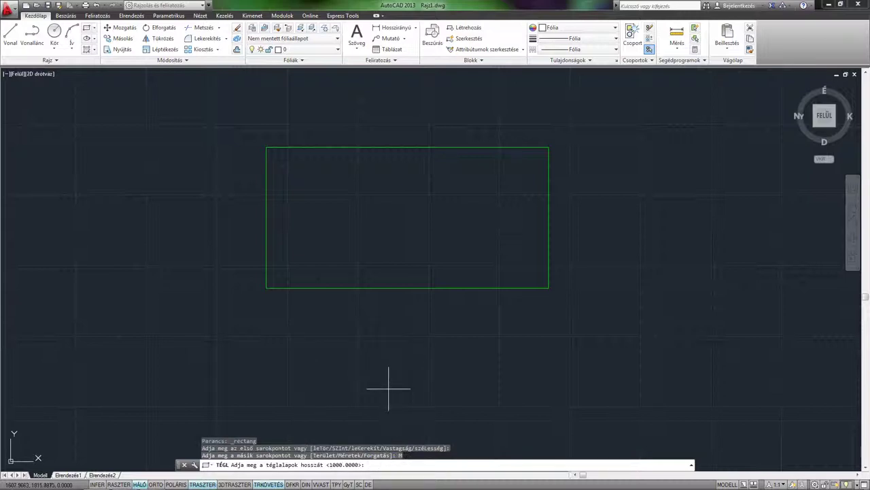
text(5)
text(0)
key(Return)
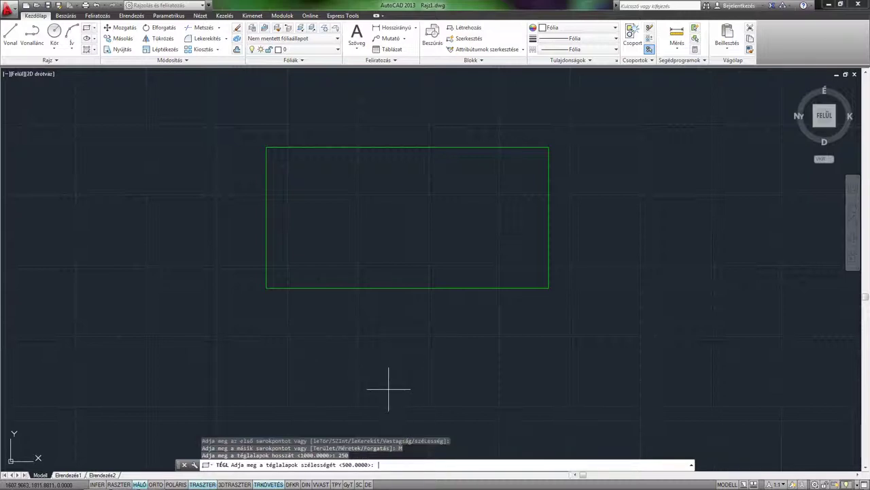
key(Return)
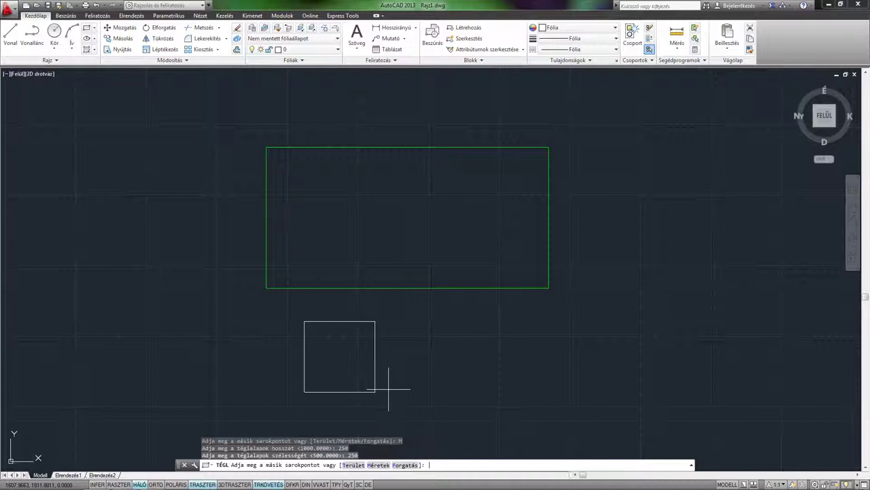
click(388, 389)
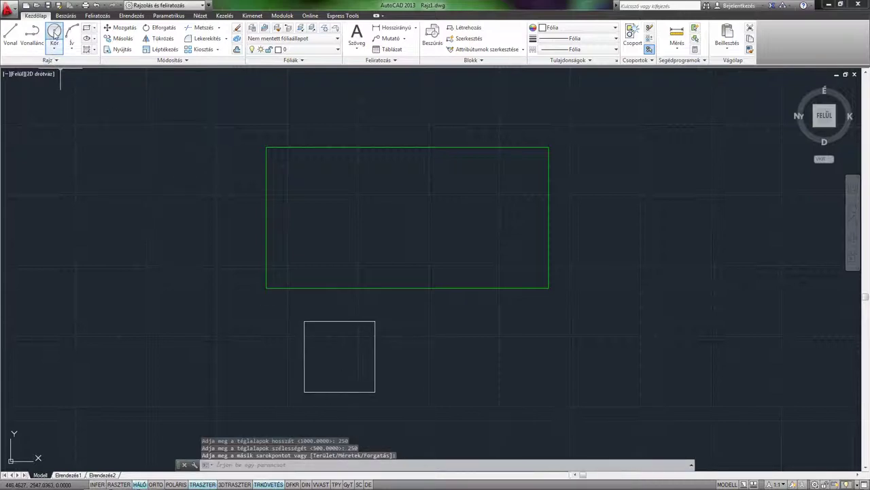
Step: Draw a radius-100 circle centred in the square and select both shapes
click(54, 33)
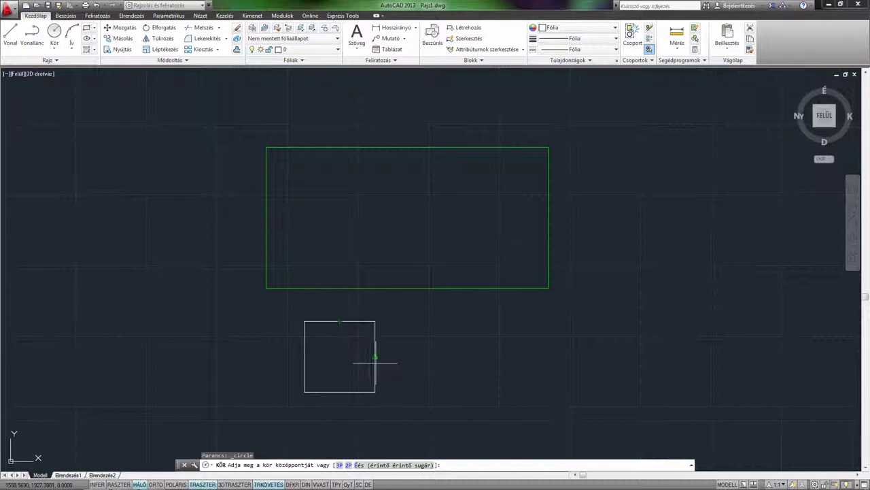
click(340, 357)
text(100)
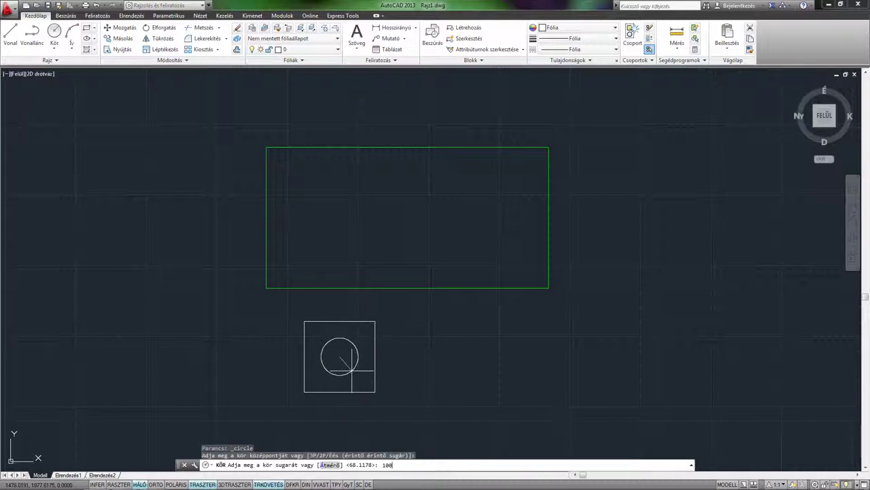
key(Return)
middle_drag(388, 359, 355, 339)
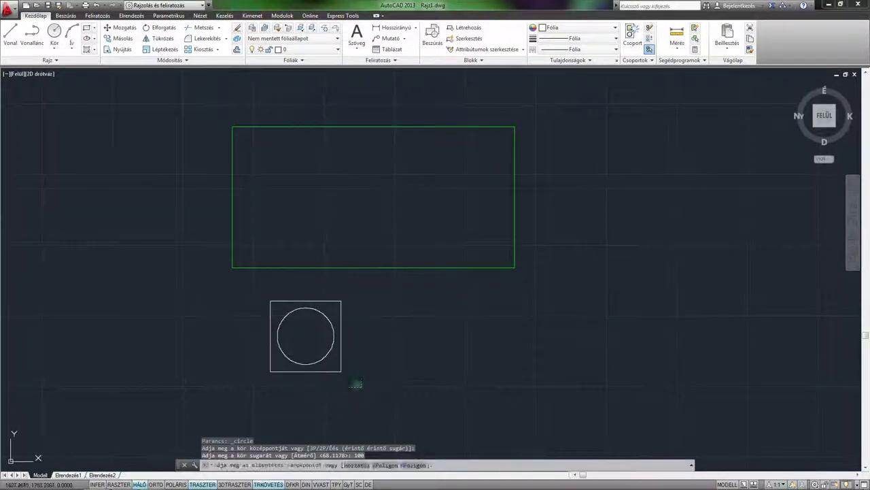
drag(356, 384, 267, 298)
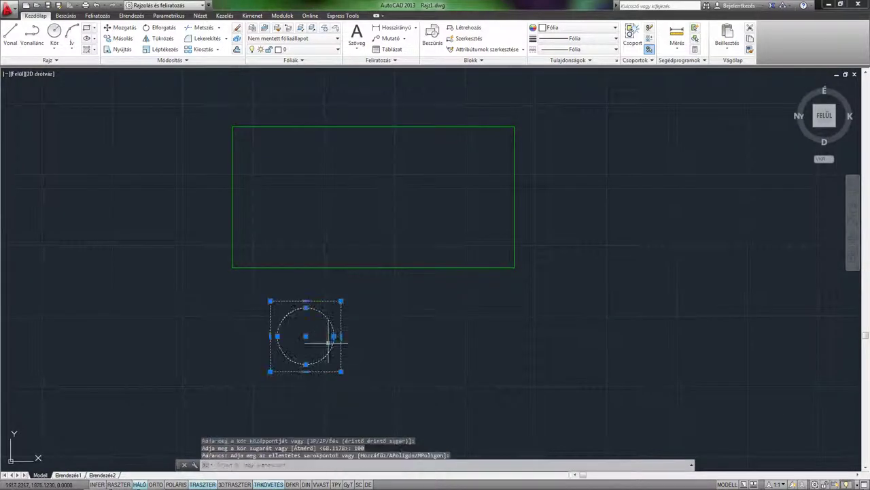
Step: Make the square and circle yellow and move them onto the rectangle's lower-left corner
click(575, 27)
click(557, 68)
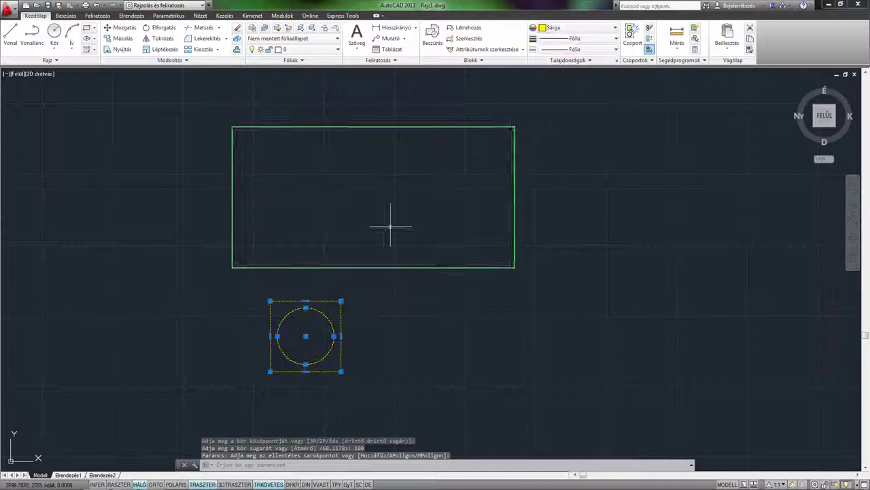
text(mo)
key(Return)
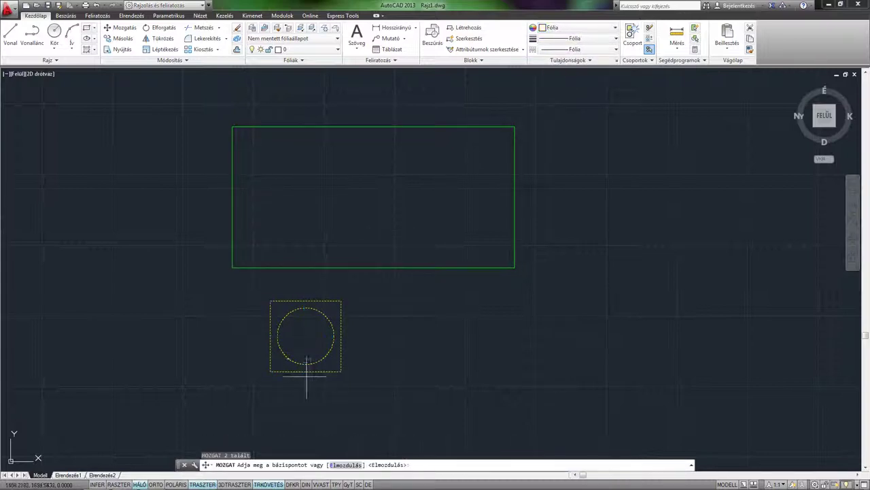
click(306, 335)
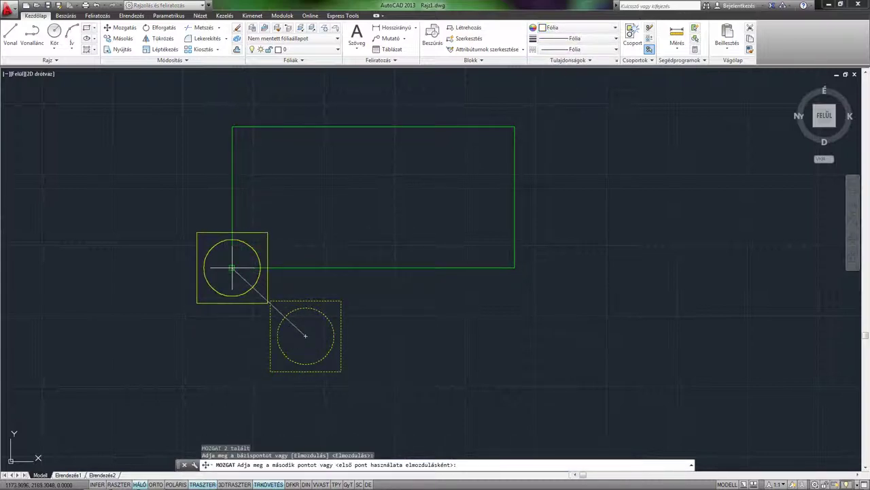
key(Escape)
middle_drag(223, 307, 264, 349)
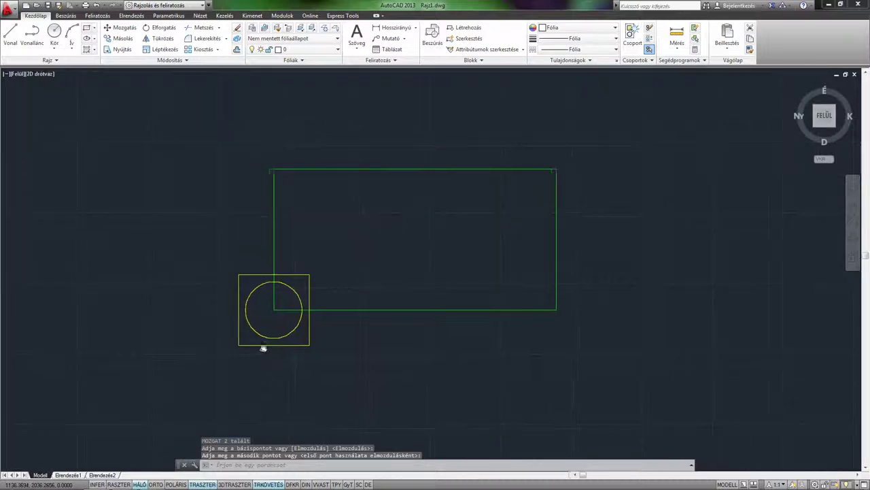
click(287, 360)
Step: Scale the square and circle by 0.5 about the rectangle's lower-left corner
click(264, 333)
right_click(344, 349)
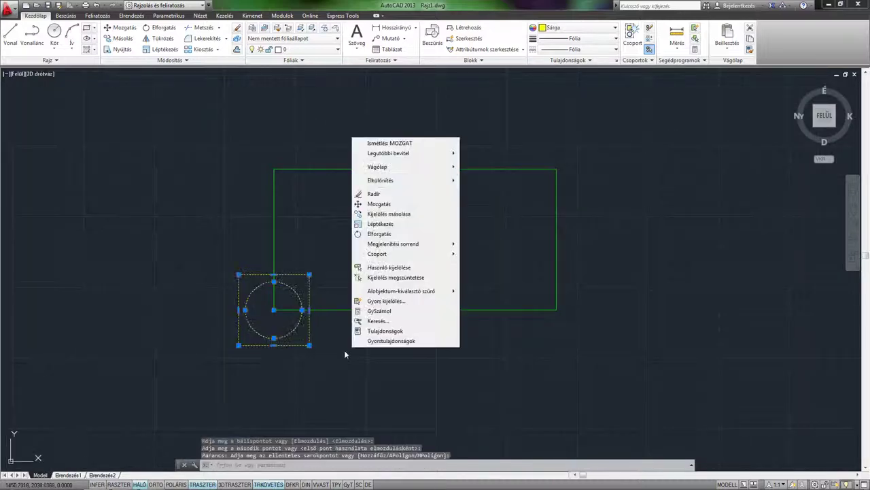
click(385, 224)
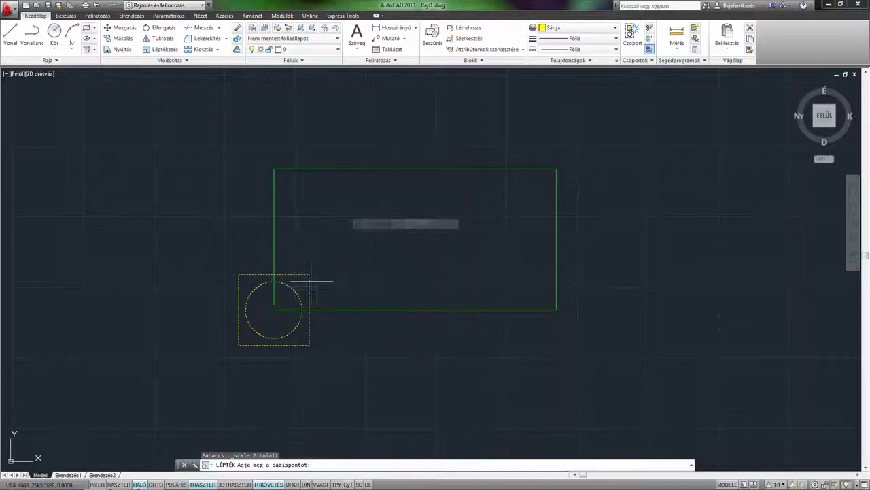
click(273, 310)
text(0)
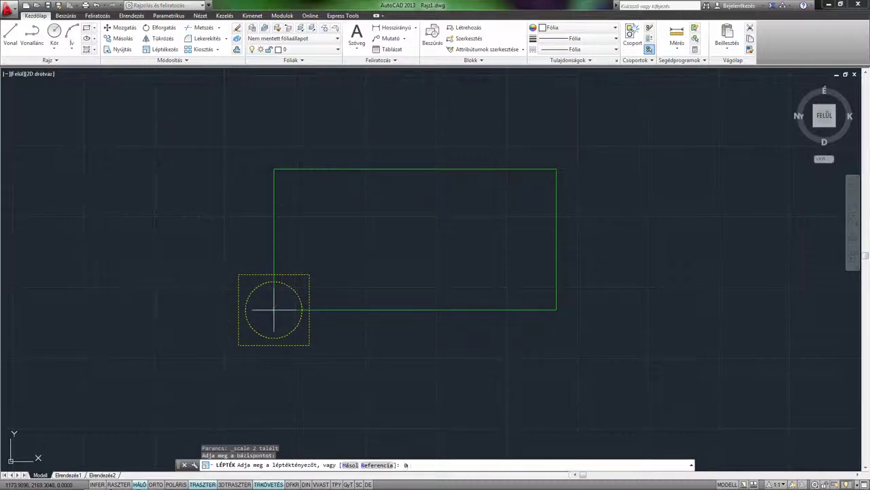
text(.5)
key(Return)
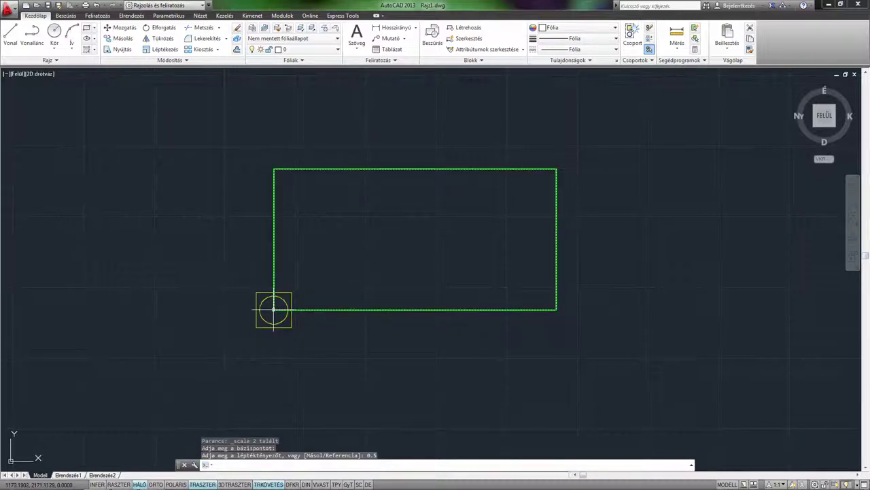
middle_drag(291, 311, 270, 308)
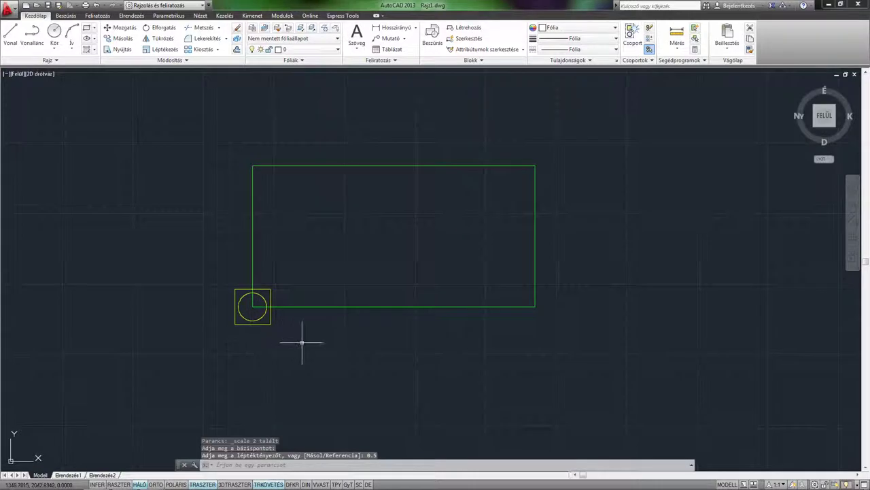
middle_drag(302, 342, 282, 342)
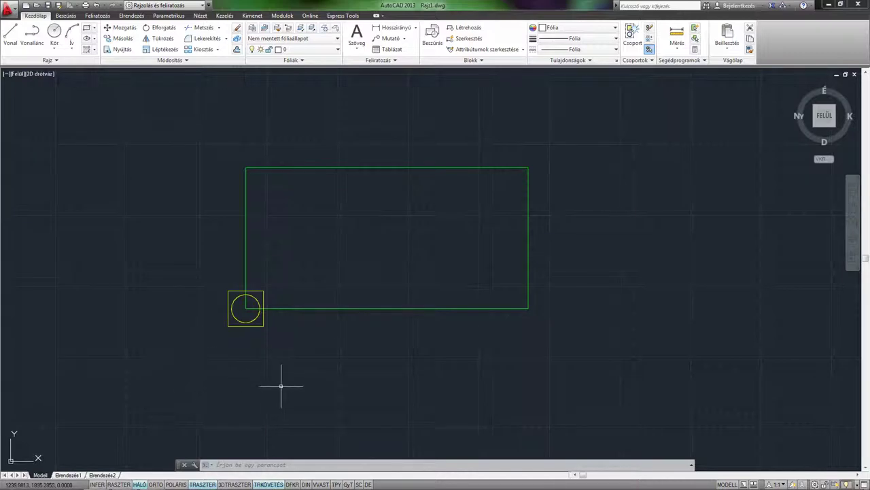
middle_drag(286, 375, 293, 359)
Step: Array the small element as a Kiosztás rectangular array, 4 columns by 3 rows at 187.5
scroll(288, 334, up, 2)
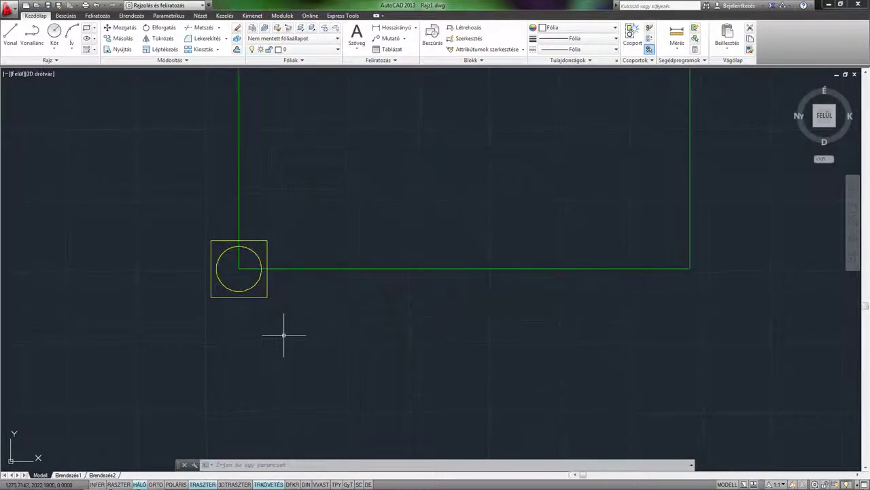
click(288, 334)
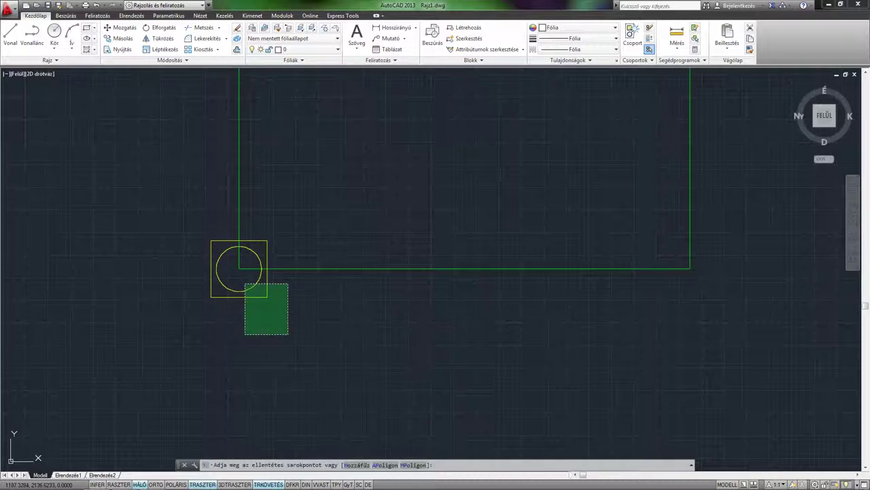
click(245, 284)
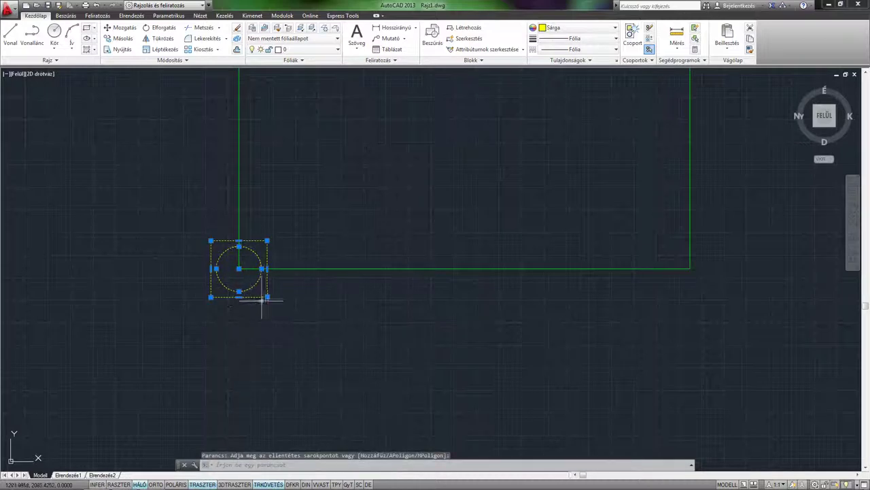
scroll(318, 326, down, 2)
middle_drag(318, 326, 314, 345)
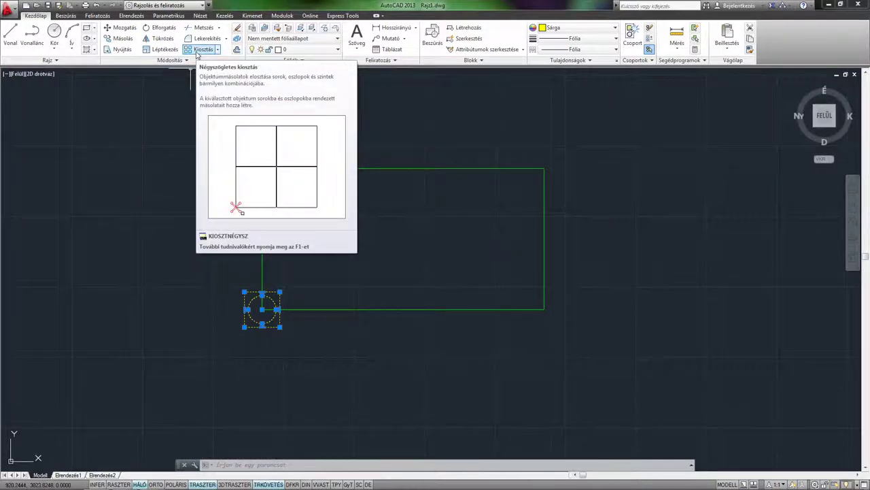
click(197, 52)
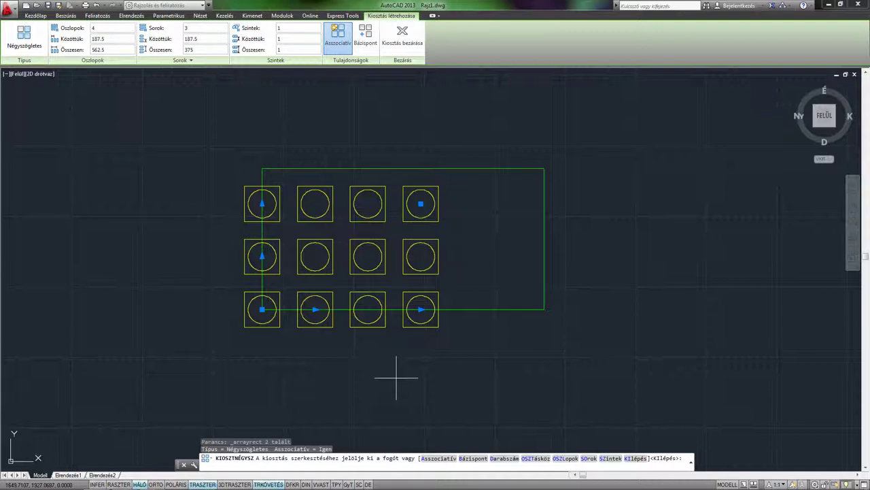
Step: Finish the array, select it, and grab its column-count grip
key(ctrl+z)
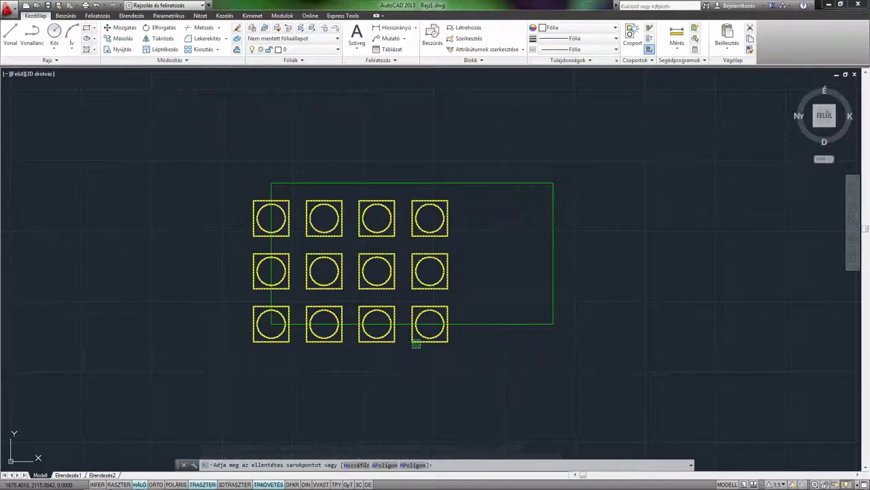
click(416, 345)
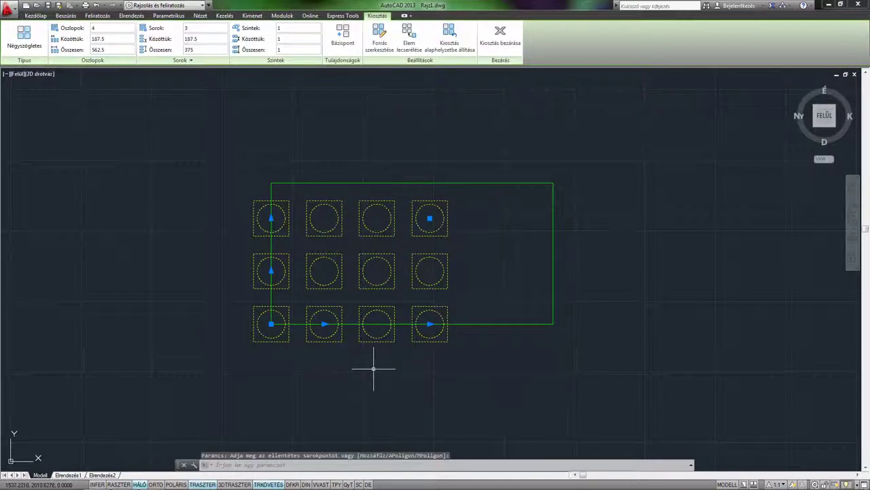
click(429, 325)
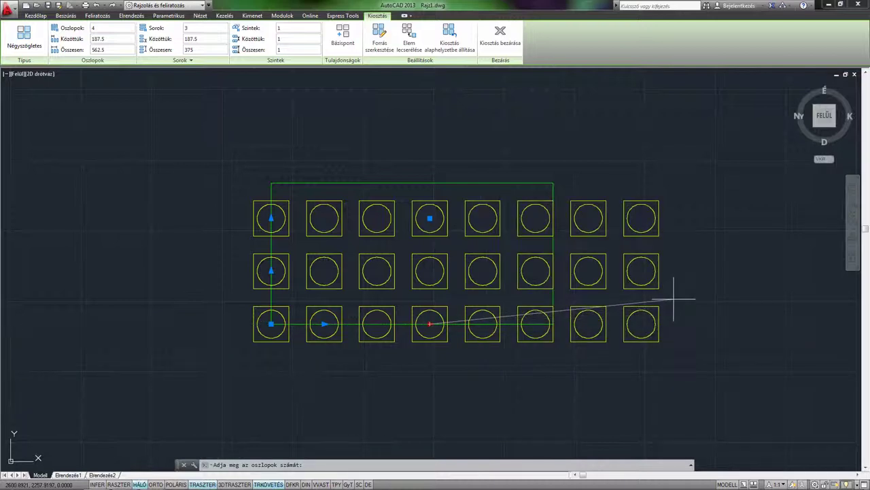
Step: Try 8 columns and 5 rows via grips, then set the array to 6 columns by 3 rows
click(673, 299)
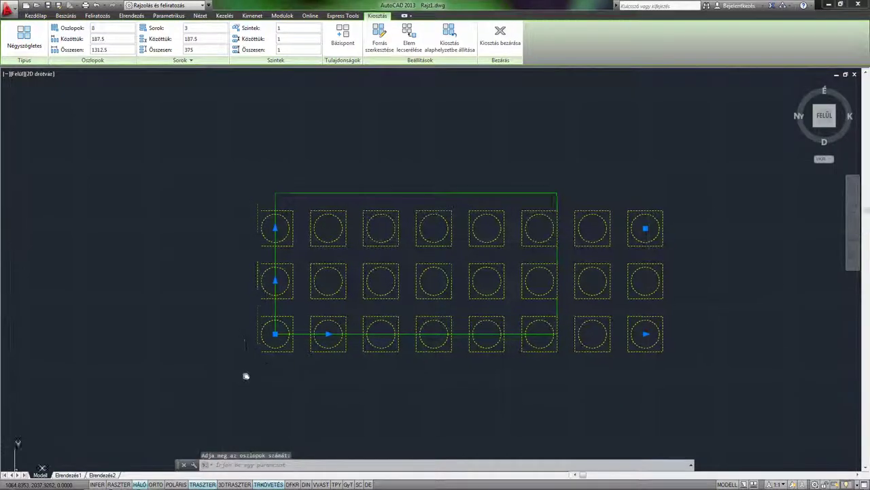
click(281, 242)
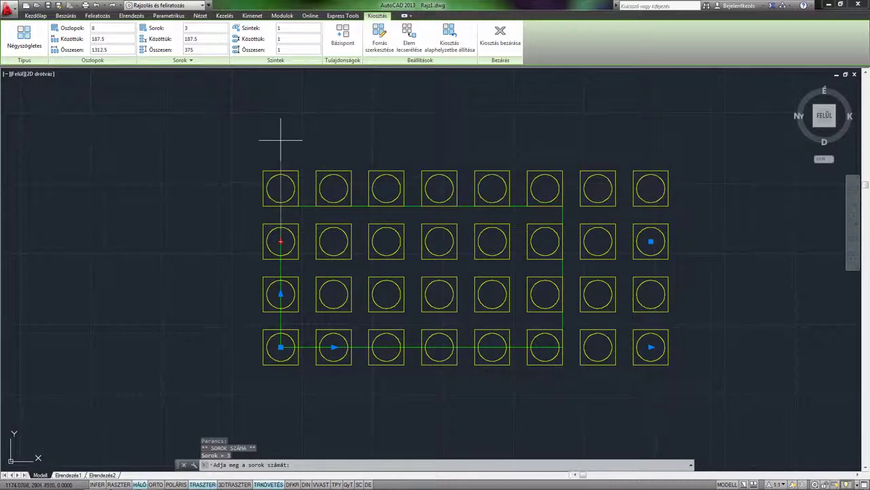
click(283, 107)
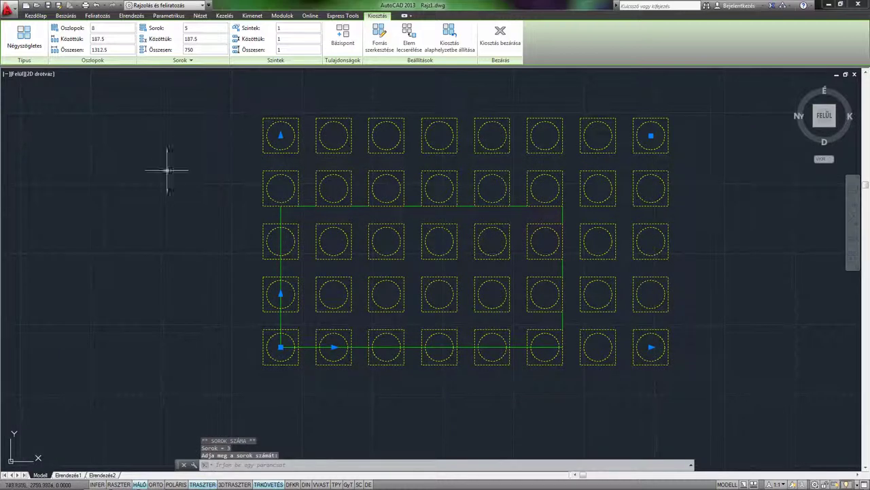
middle_drag(171, 171, 144, 171)
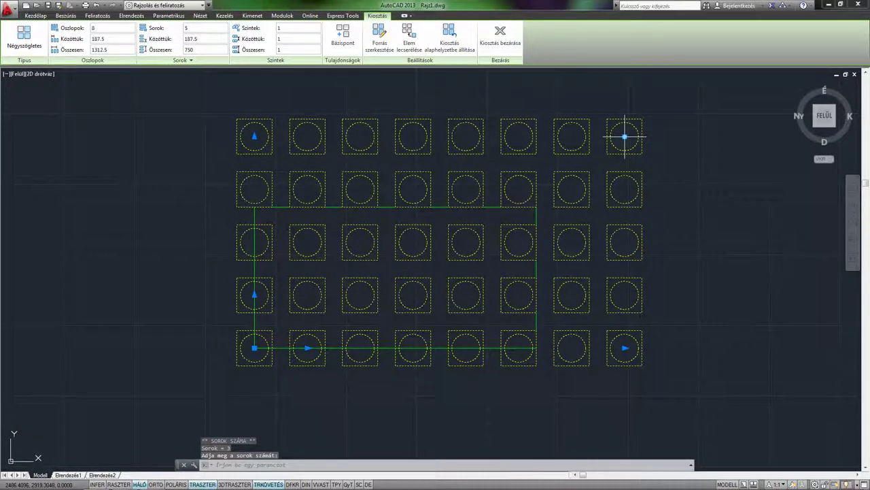
mouse_move(651, 136)
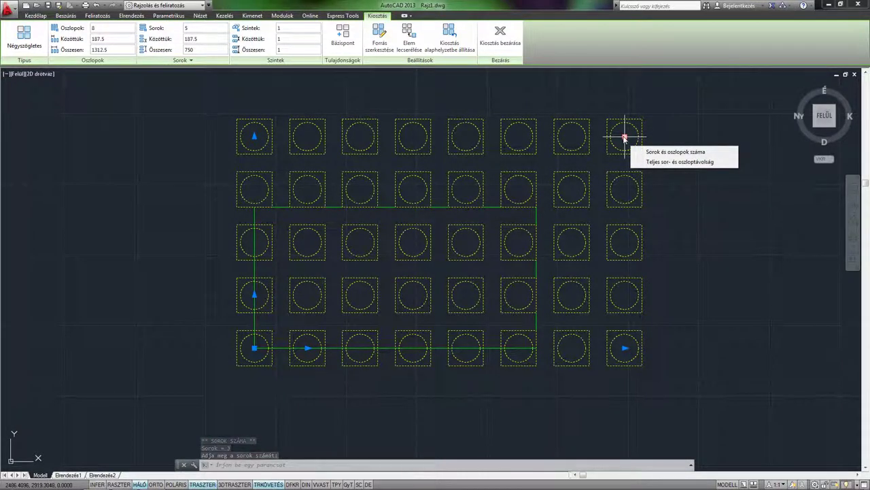
click(624, 138)
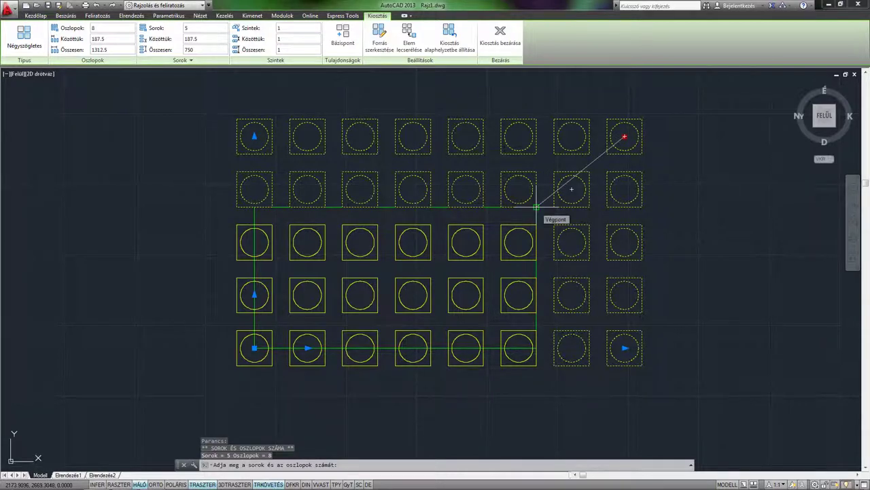
click(536, 207)
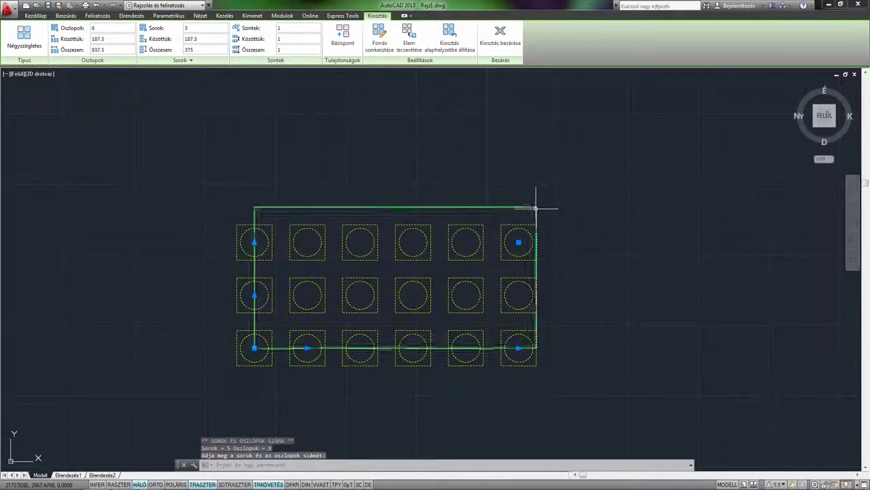
middle_drag(491, 291, 528, 240)
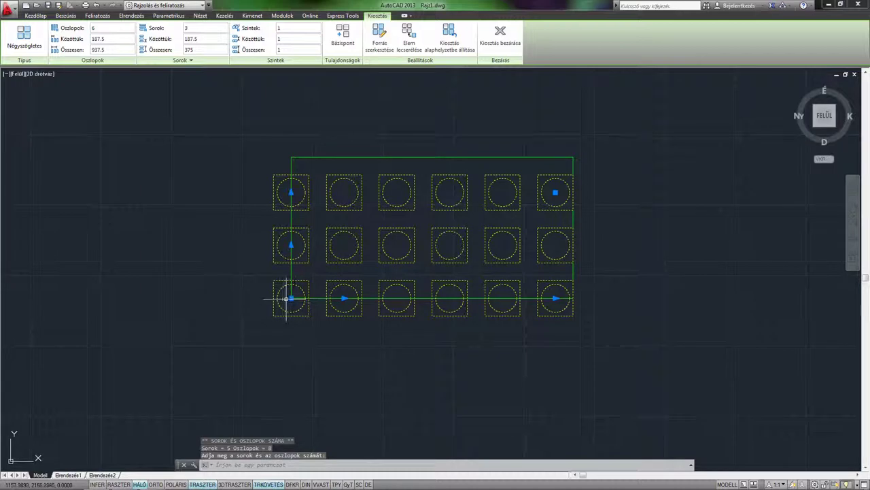
mouse_move(291, 298)
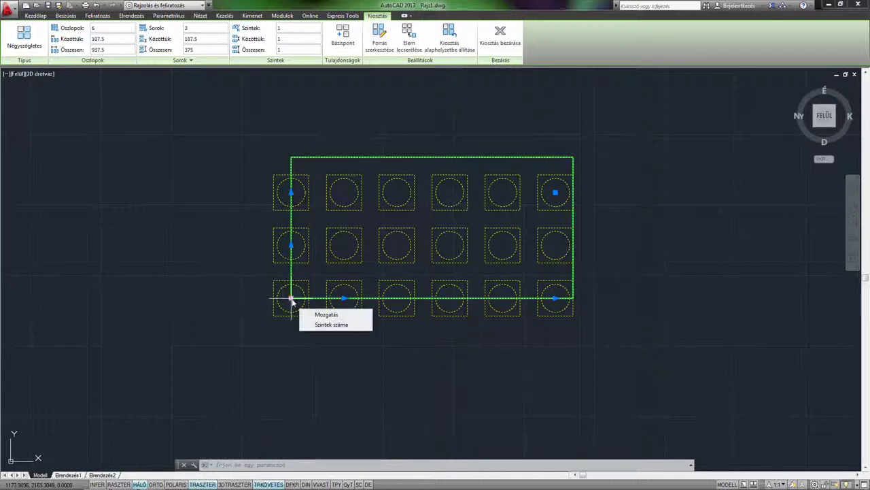
click(291, 299)
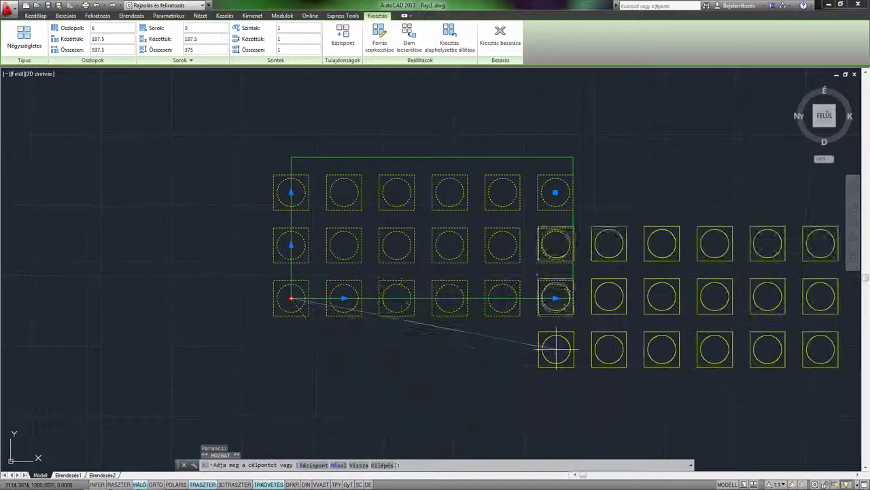
click(648, 323)
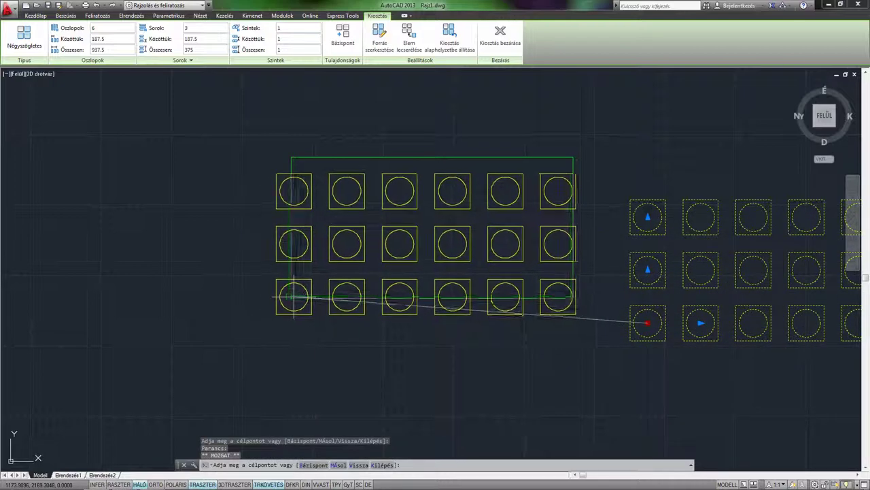
click(291, 299)
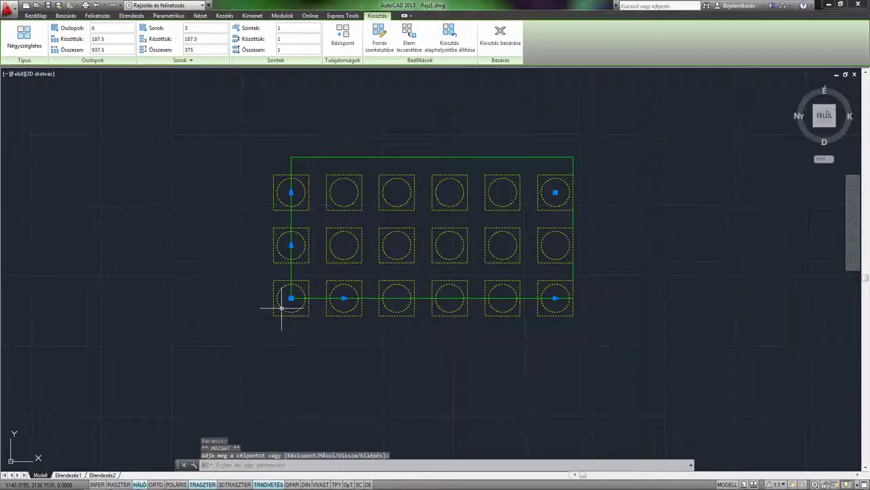
click(344, 298)
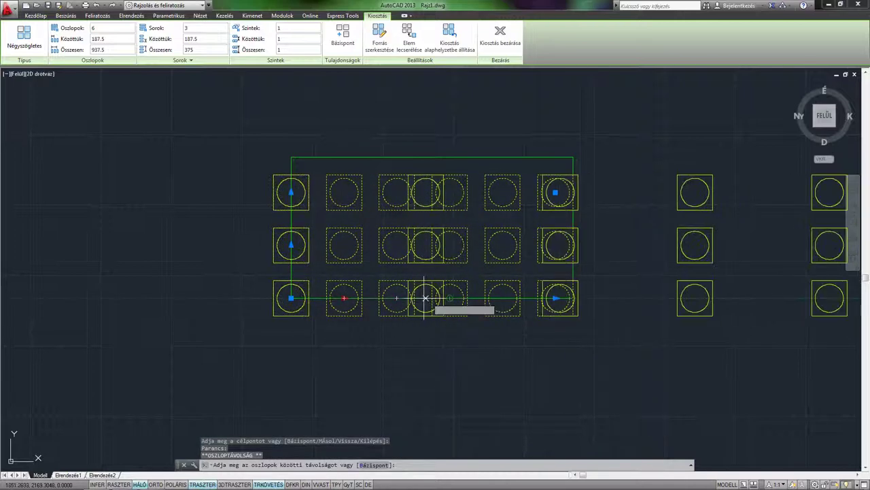
Step: Widen the array's column spacing to 250, then 312.5, then 375
text(250)
key(Return)
click(361, 298)
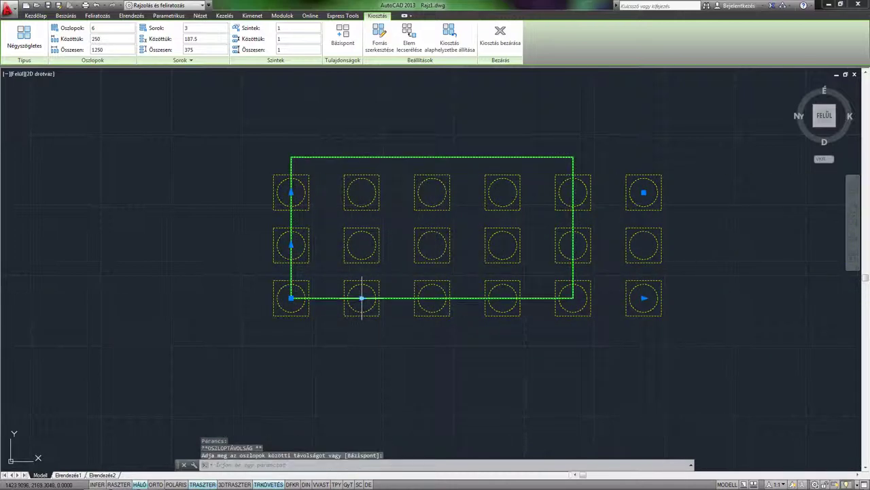
click(386, 315)
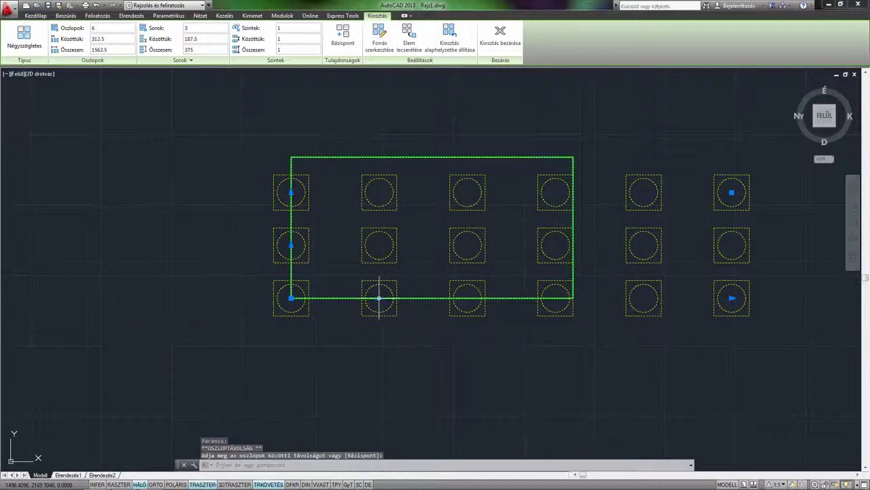
click(380, 298)
click(397, 298)
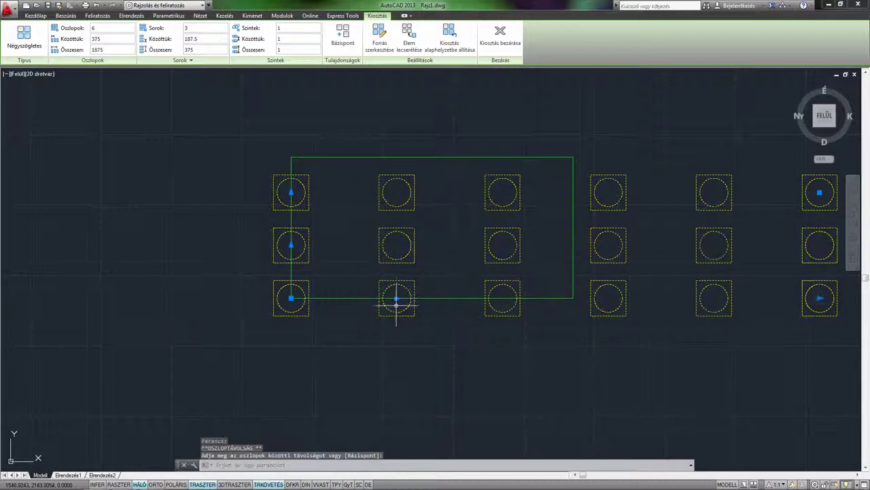
click(396, 298)
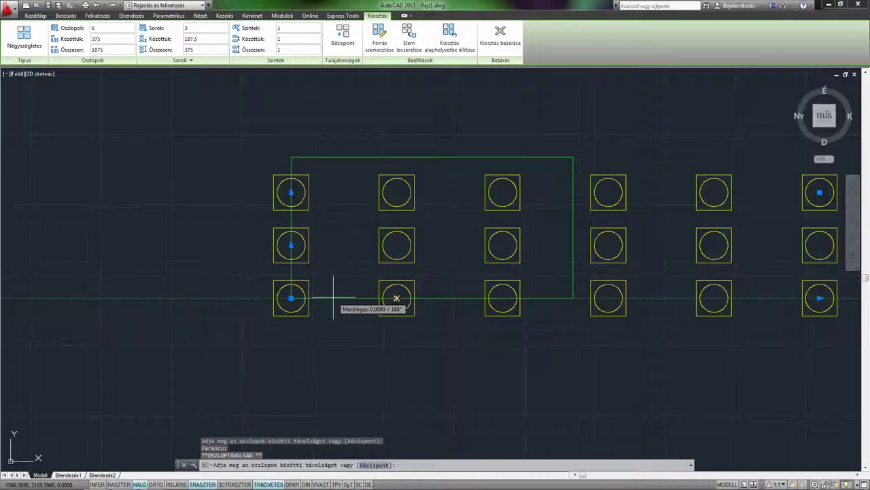
shift+right_click(339, 299)
text(d)
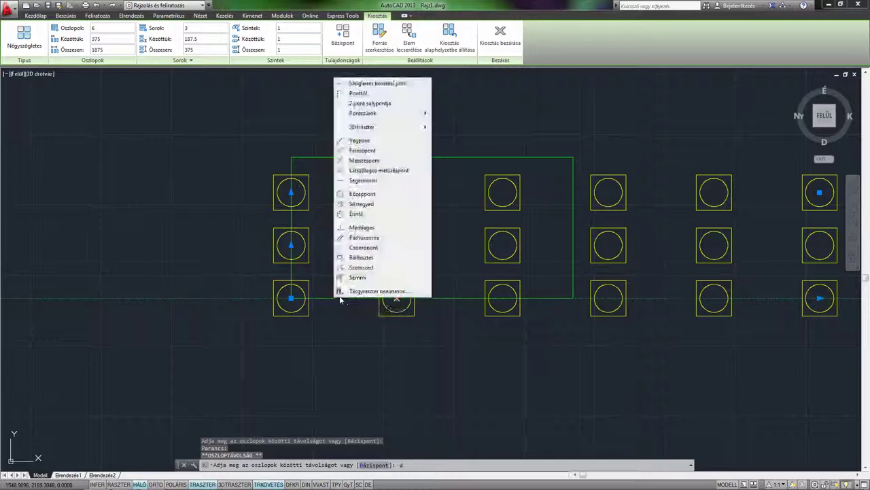
click(361, 267)
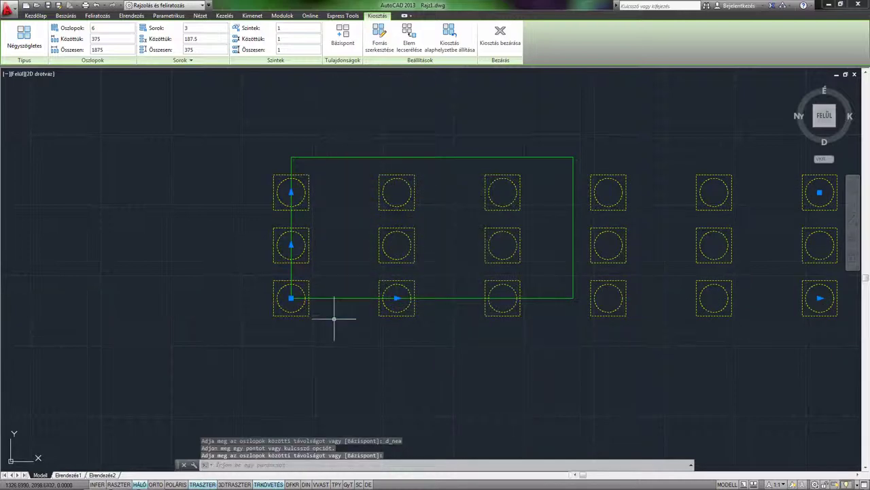
Step: Undo the column-spacing changes back to 187.5 and reselect the array
click(96, 5)
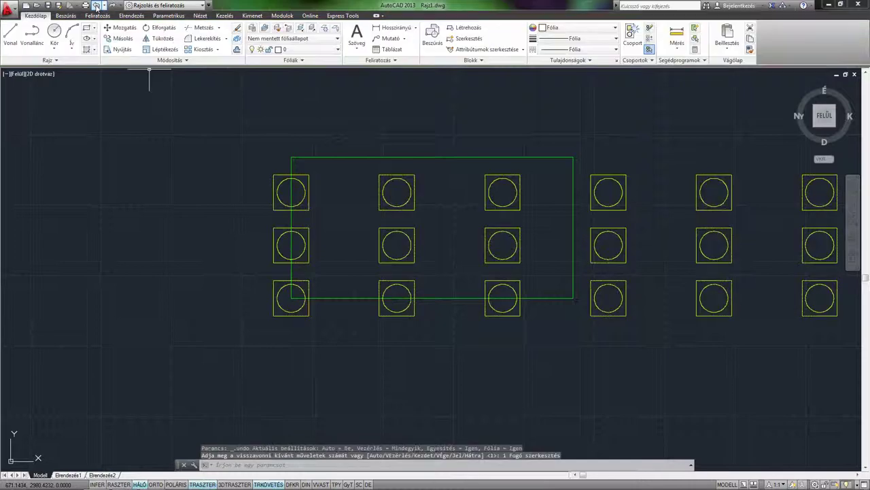
click(96, 5)
click(97, 4)
click(96, 5)
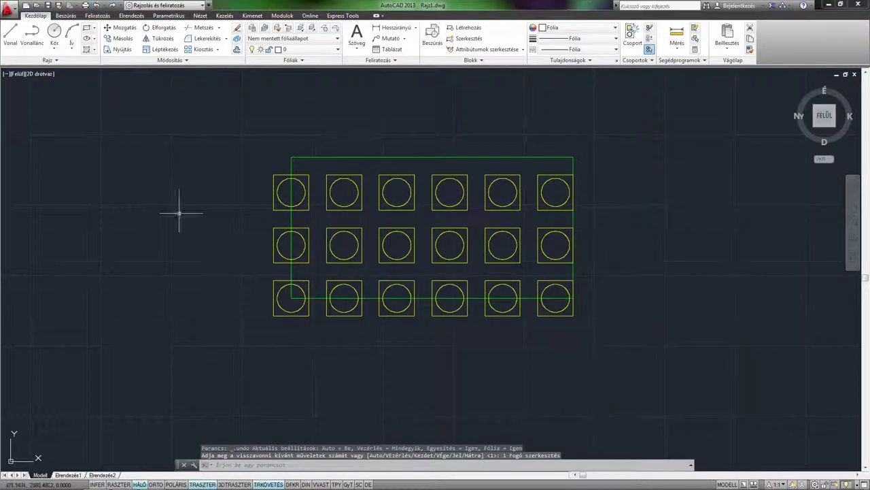
click(290, 227)
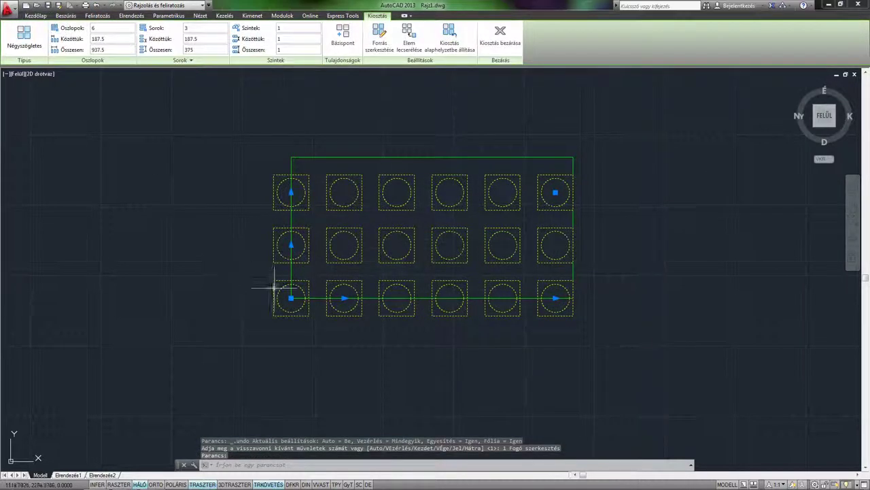
click(290, 244)
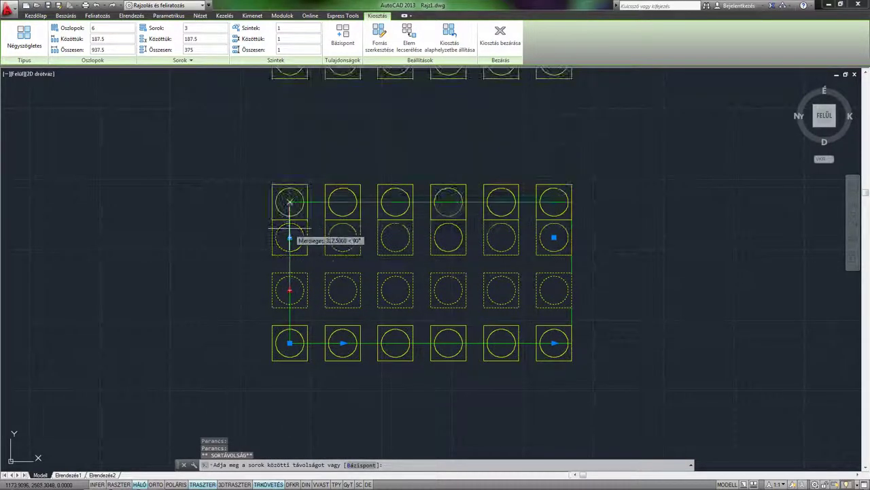
scroll(290, 227, down, 4)
scroll(280, 184, down, 2)
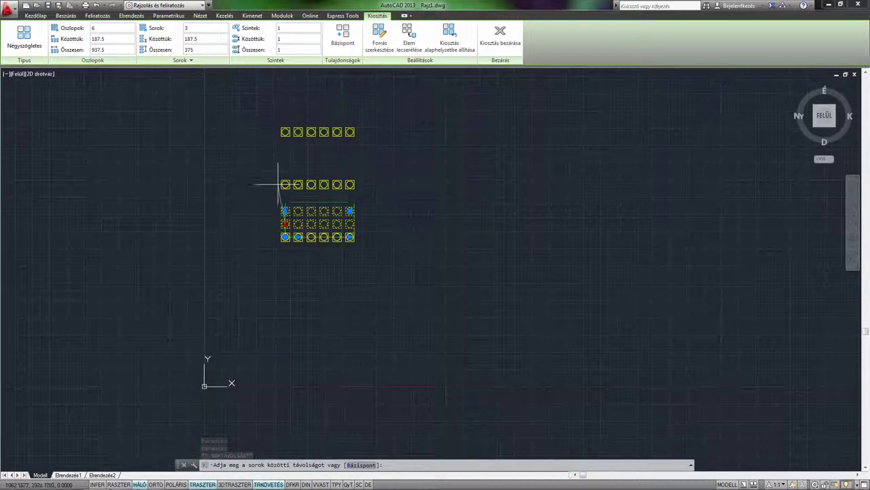
click(278, 179)
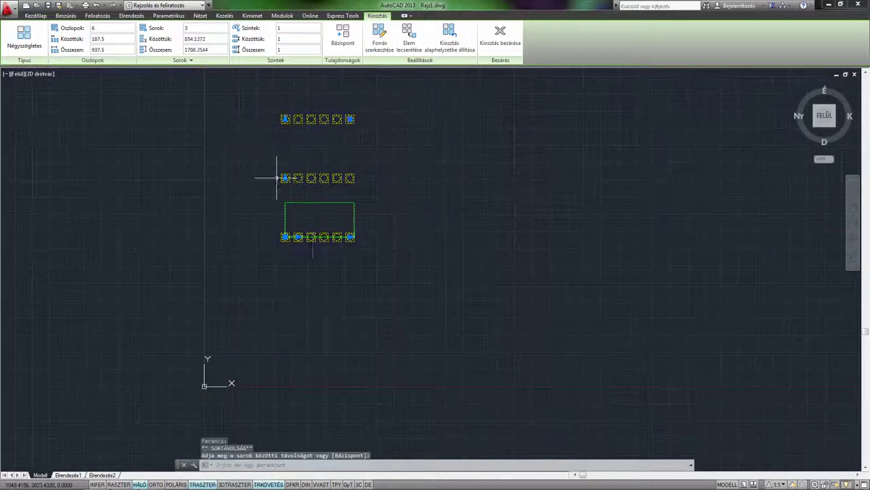
click(297, 237)
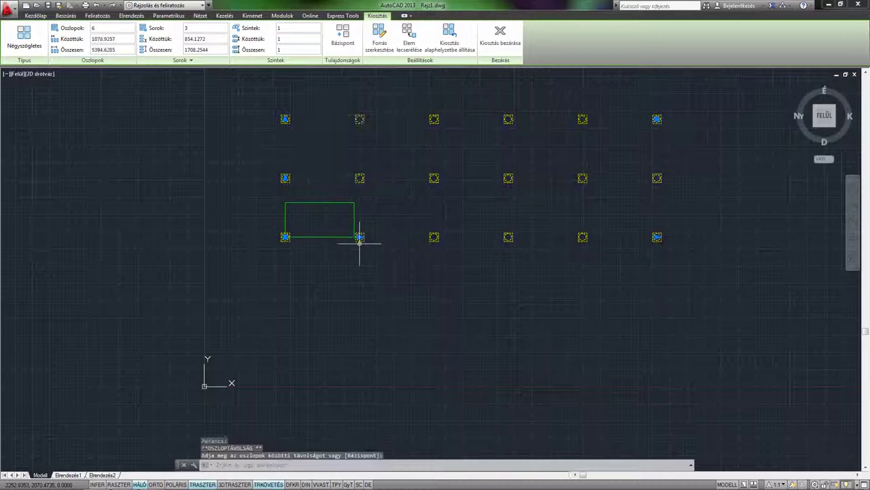
mouse_move(361, 243)
middle_down()
mouse_move(386, 302)
mouse_move(348, 340)
middle_up()
key(Escape)
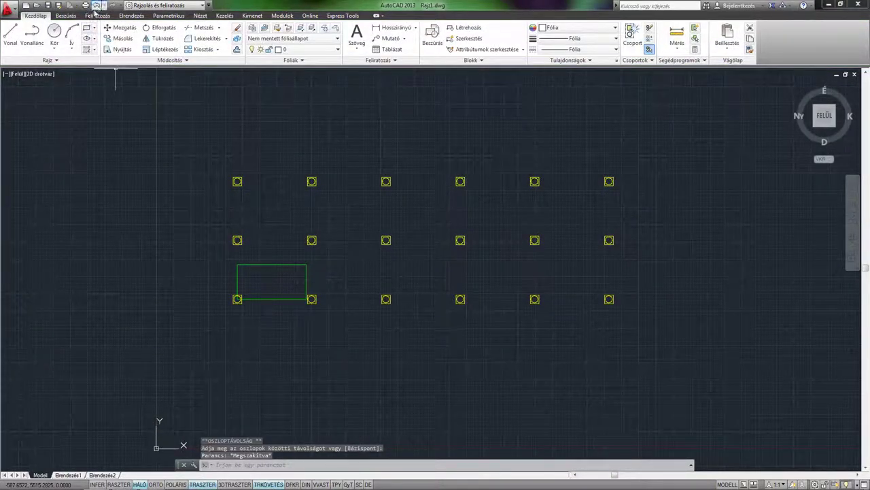
click(96, 5)
click(96, 5)
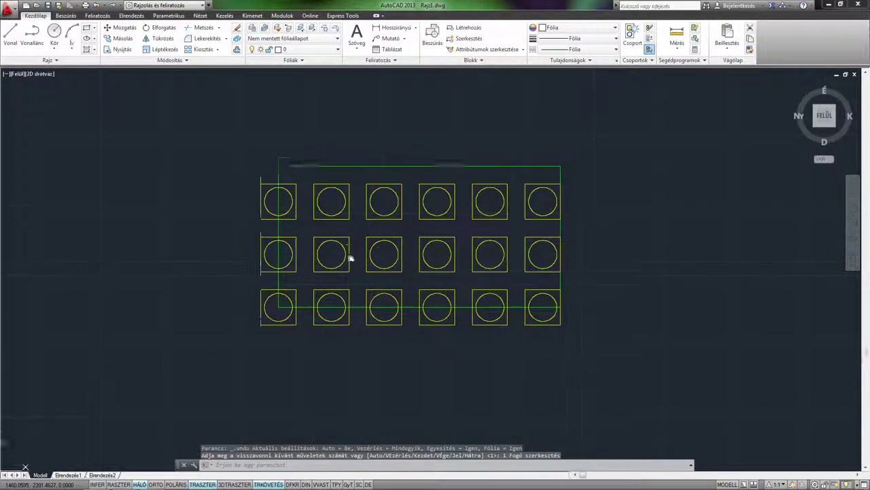
middle_drag(337, 262, 354, 258)
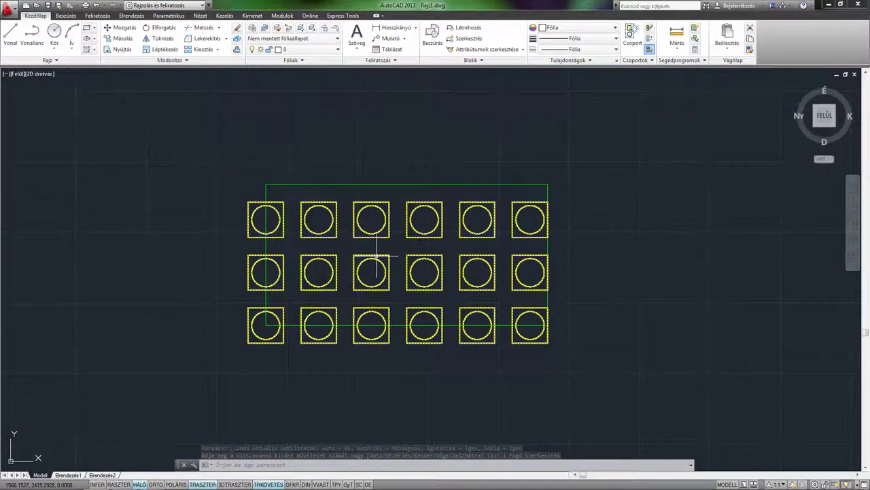
Step: Select the 6 × 3 array to show its settings: 187.5 spacing, 937.5 by 375 overall
click(379, 257)
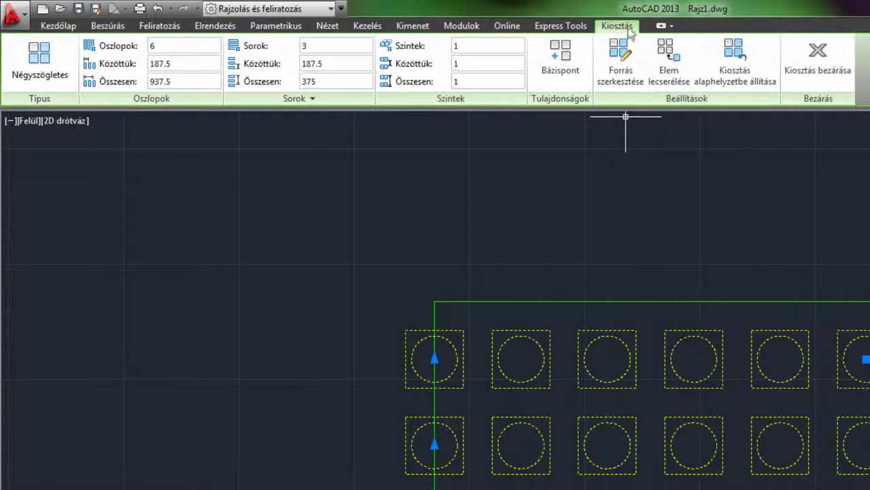
Step: Try column counts of 4, 2 and 8 and row counts of 4 and 6, ending at 5 columns by 3 rows
click(168, 45)
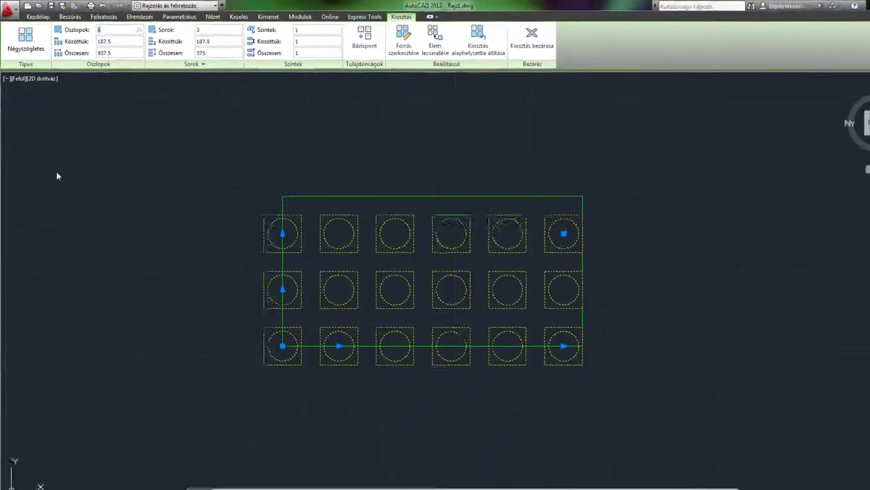
text(4)
key(Return)
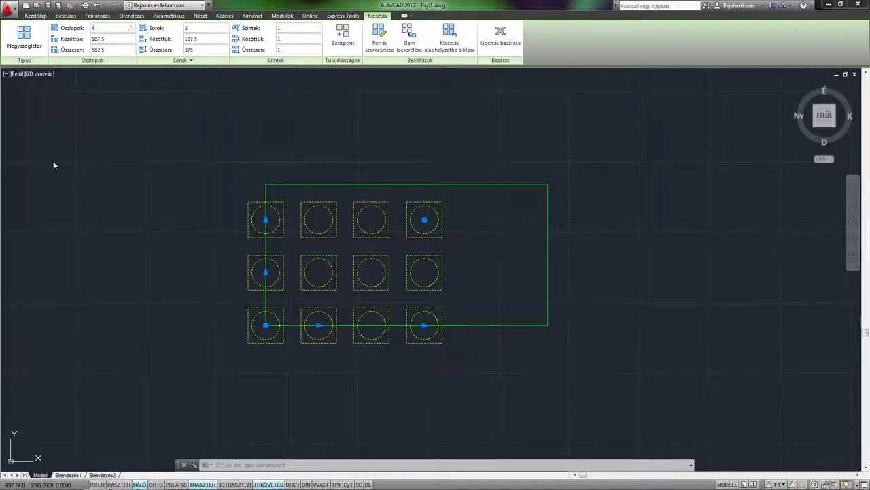
text(2)
key(Return)
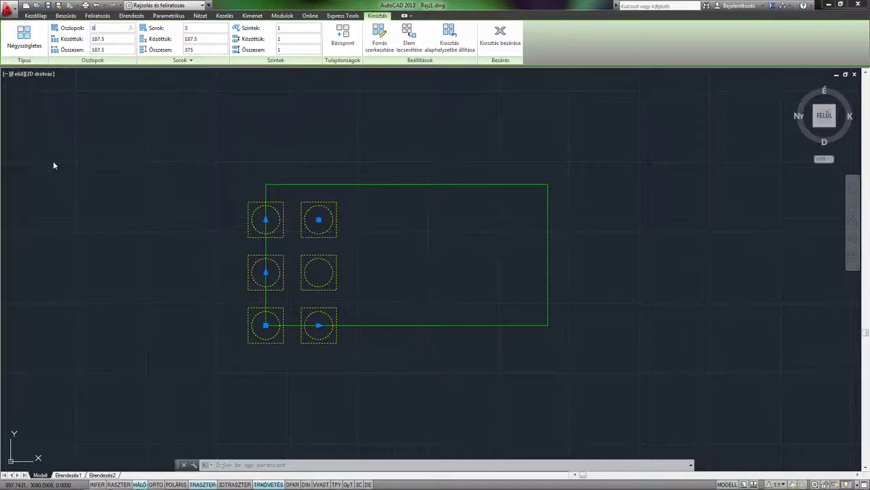
key(Return)
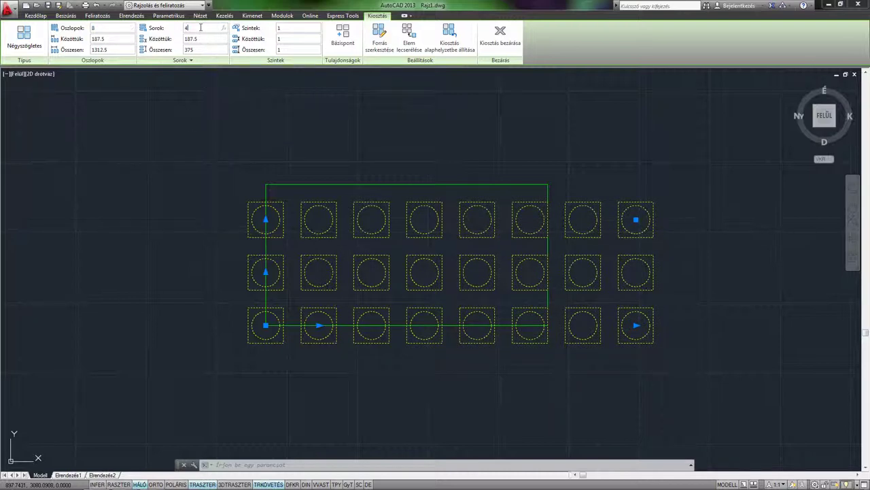
key(Return)
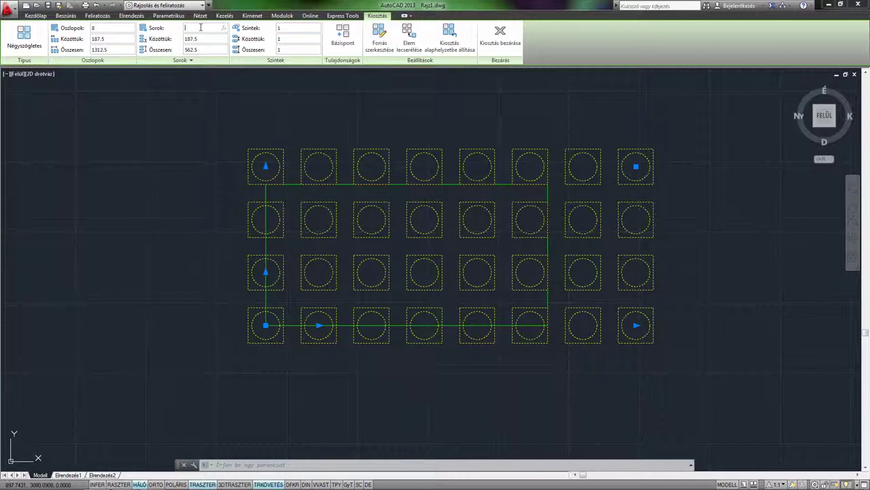
text(6)
key(Return)
text(3)
key(Return)
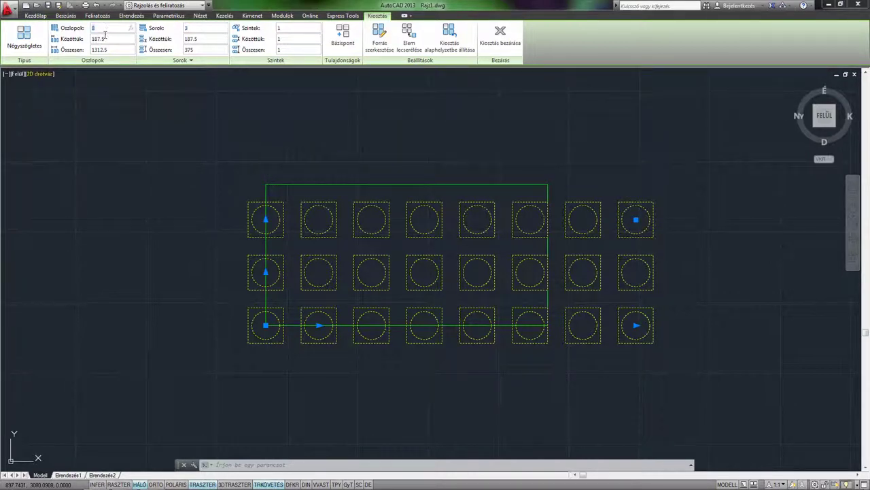
text(95)
key(Return)
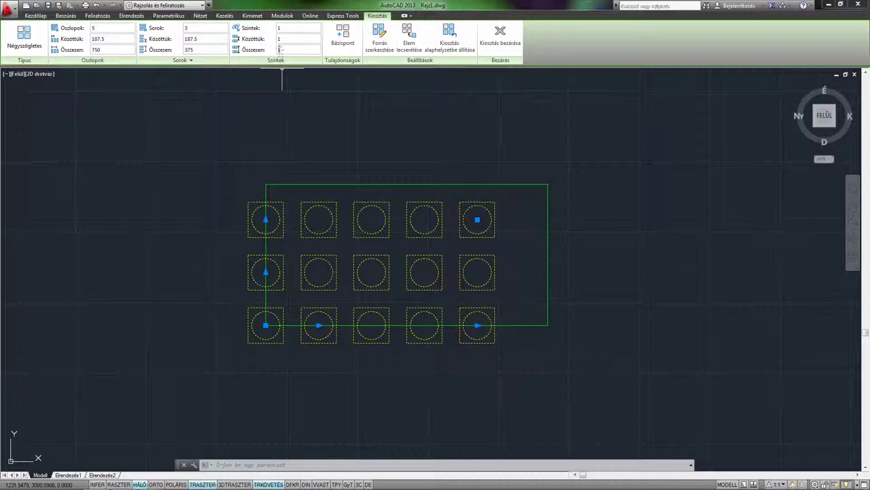
Step: Try column spacings of 200, 100 and 250, settling on 212.5 between columns
middle_drag(254, 118, 276, 146)
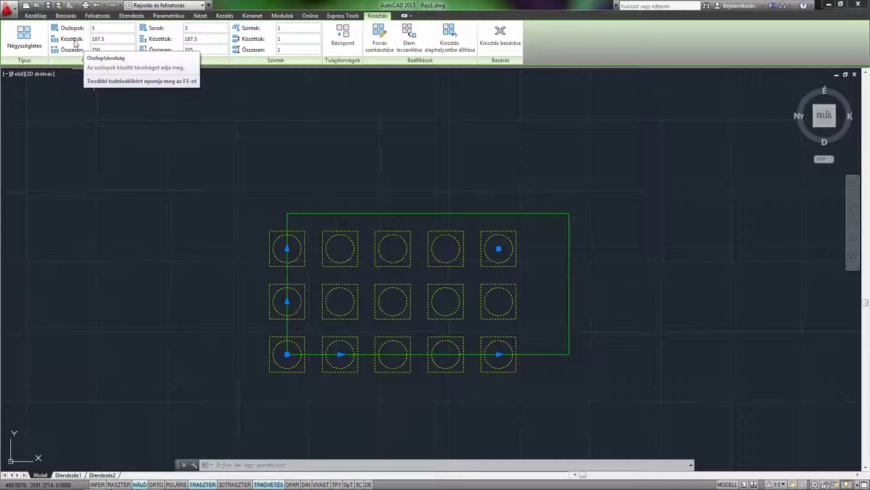
click(110, 39)
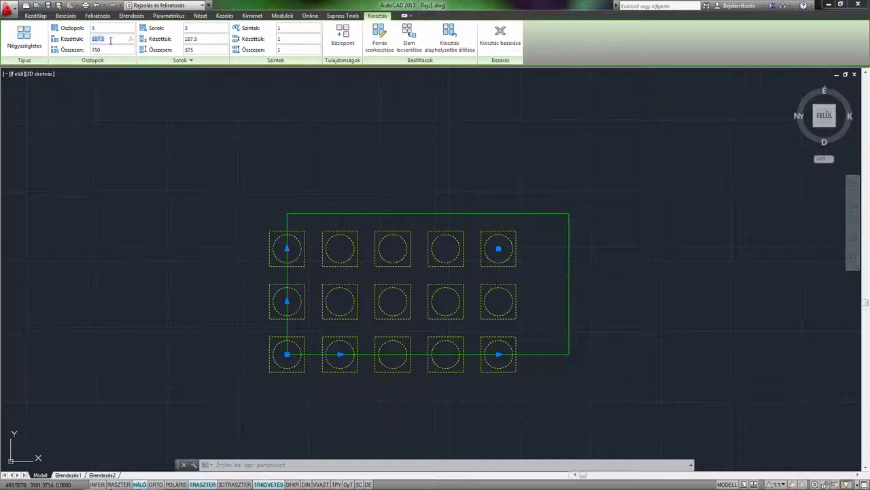
text(200)
key(Return)
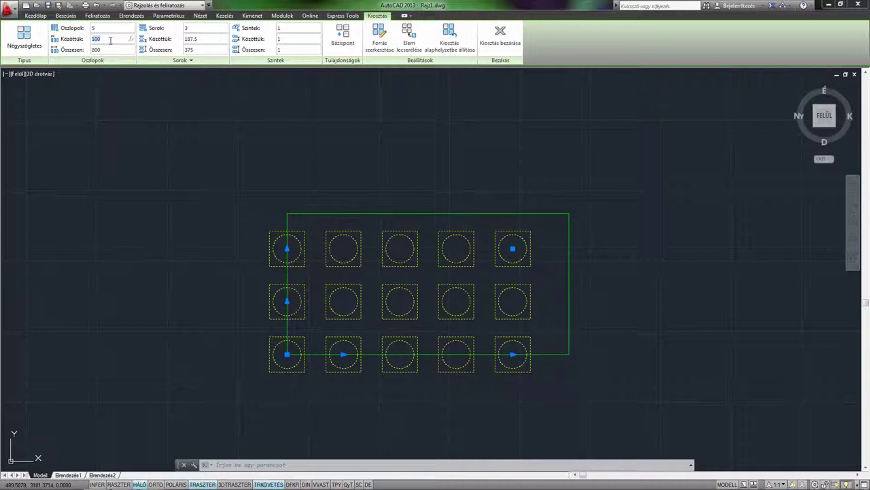
key(Return)
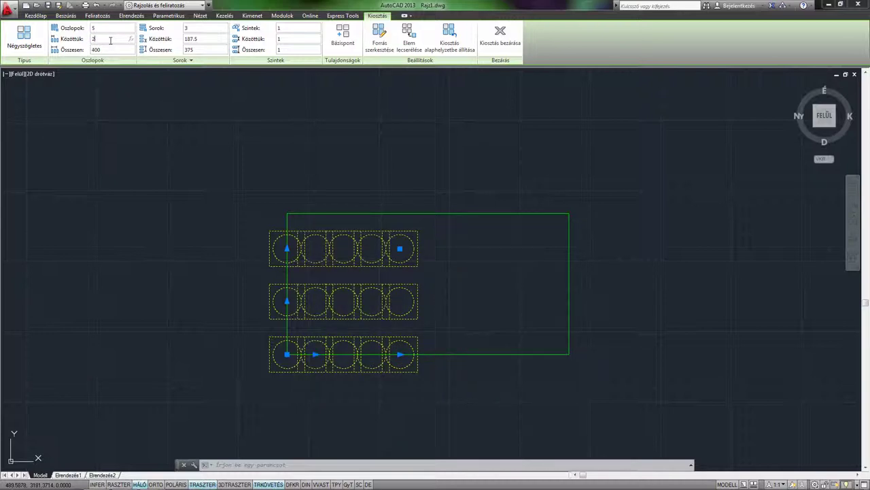
key(Return)
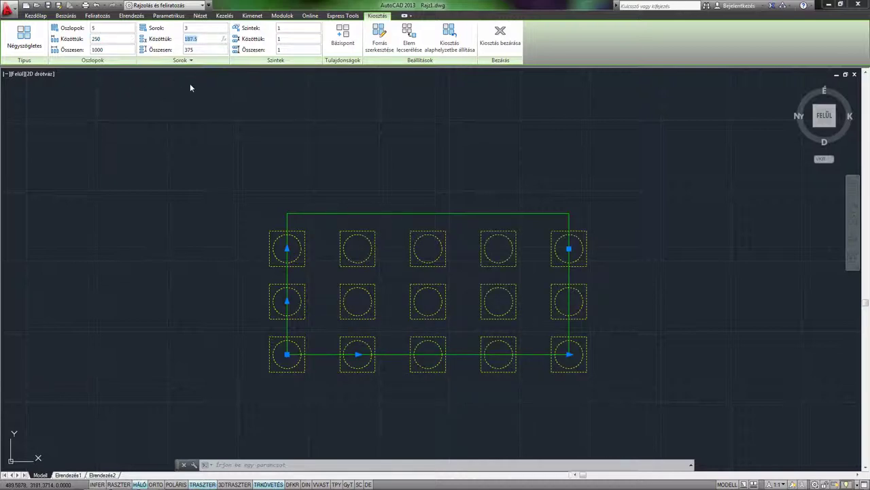
Step: Try row spacings of 300 and 150, then set the row spacing to 200
text(300)
key(Return)
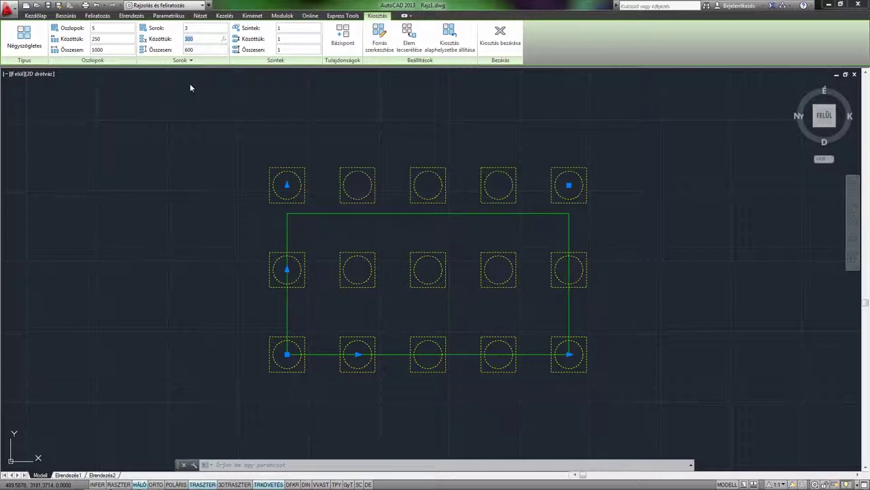
text(150)
key(Return)
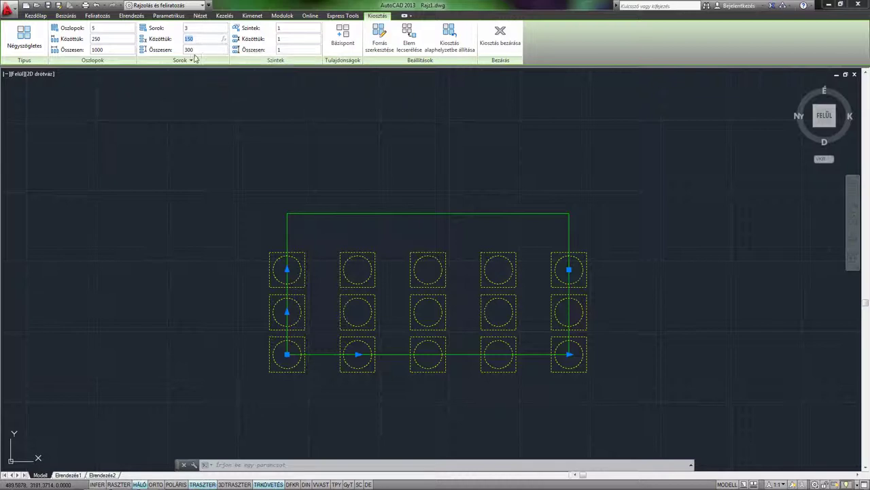
text(200)
key(Return)
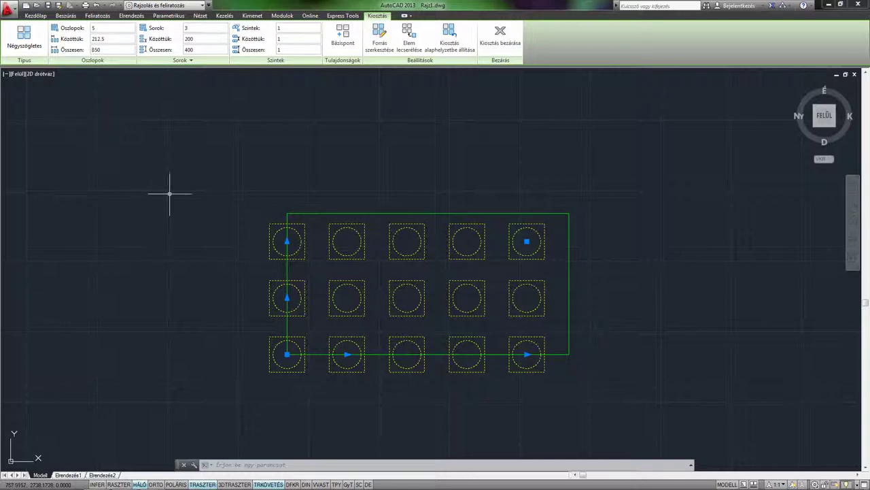
key(Escape)
middle_drag(410, 289, 364, 281)
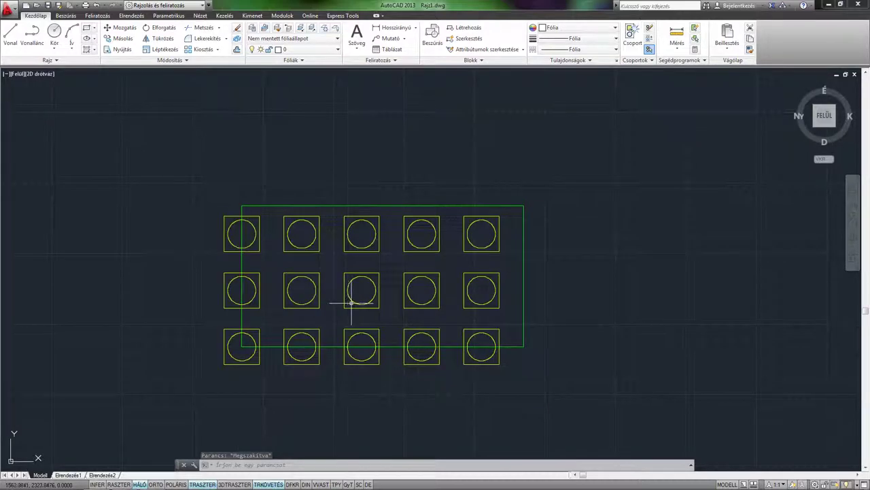
click(351, 291)
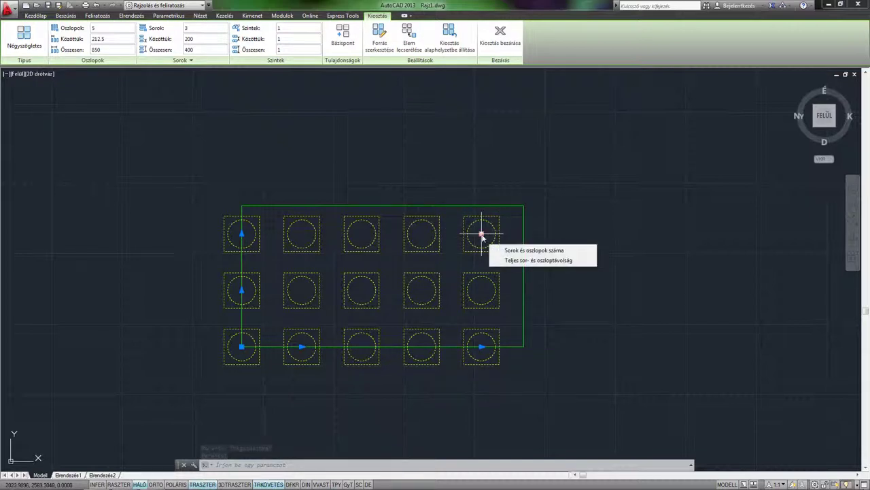
click(482, 234)
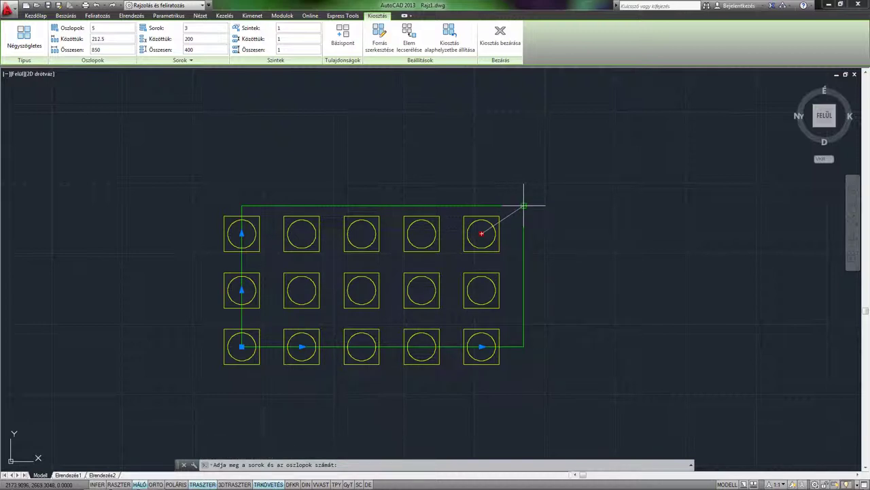
click(525, 206)
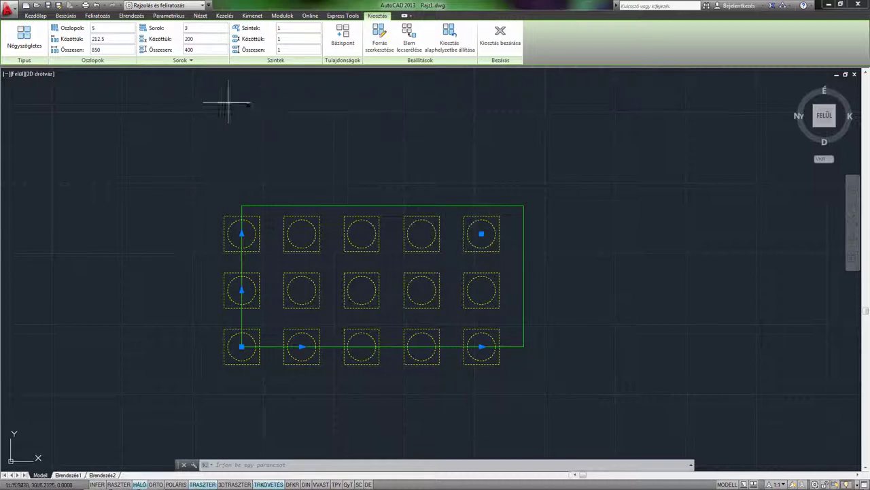
Step: Stretch the columns with Teljes oszloptávolság to the rectangle's bottom-right corner, making them 250 apart
middle_drag(285, 161, 276, 165)
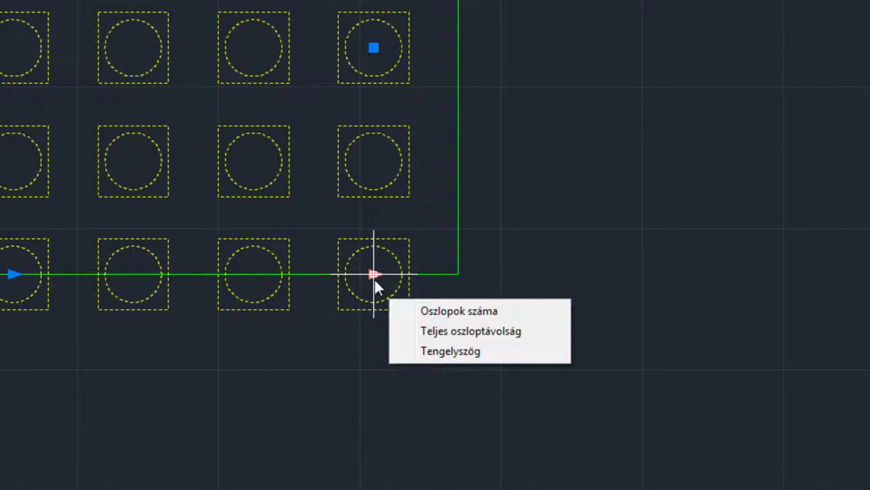
click(430, 332)
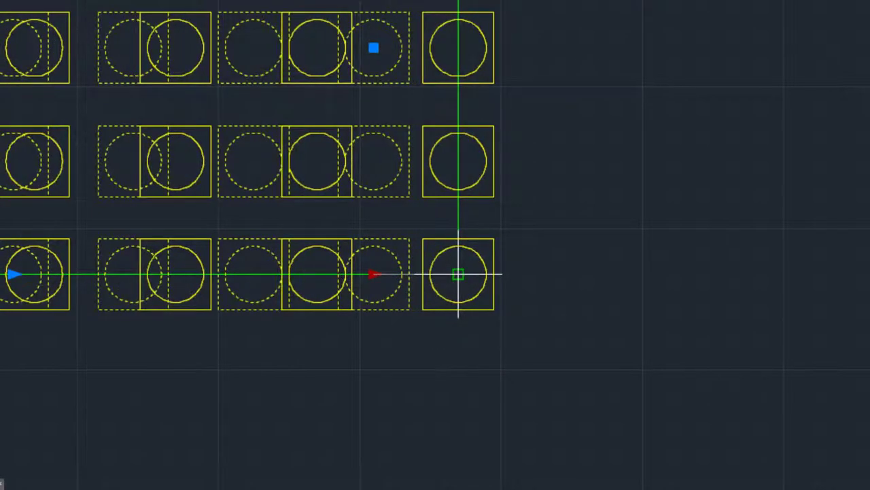
click(460, 277)
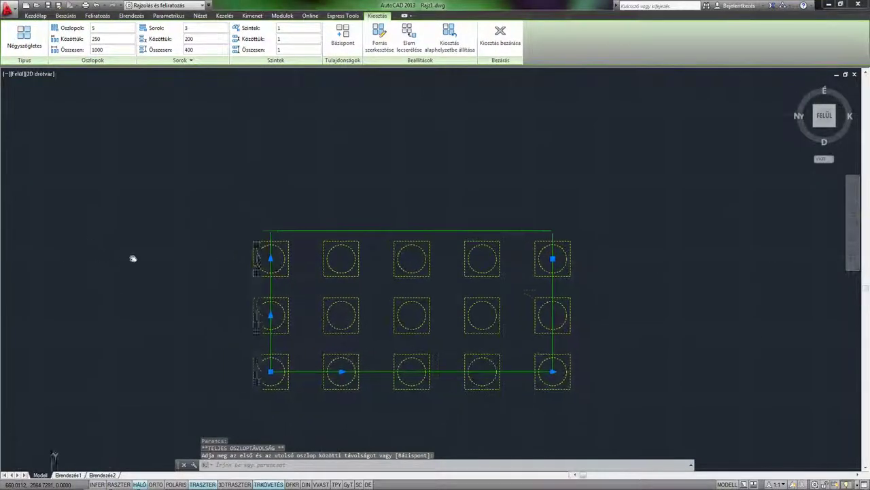
Step: Set the total row distance with Teljes sortávolság by snapping the top row to the rectangle's top-left corner
click(286, 255)
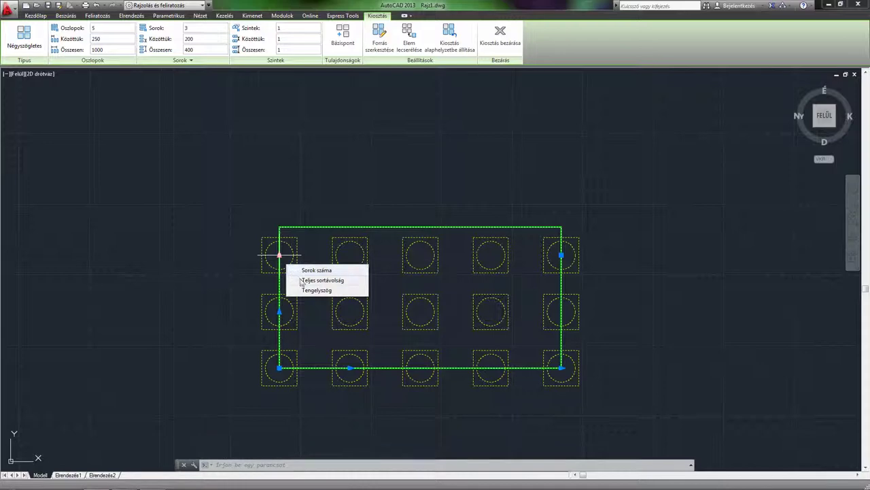
click(304, 280)
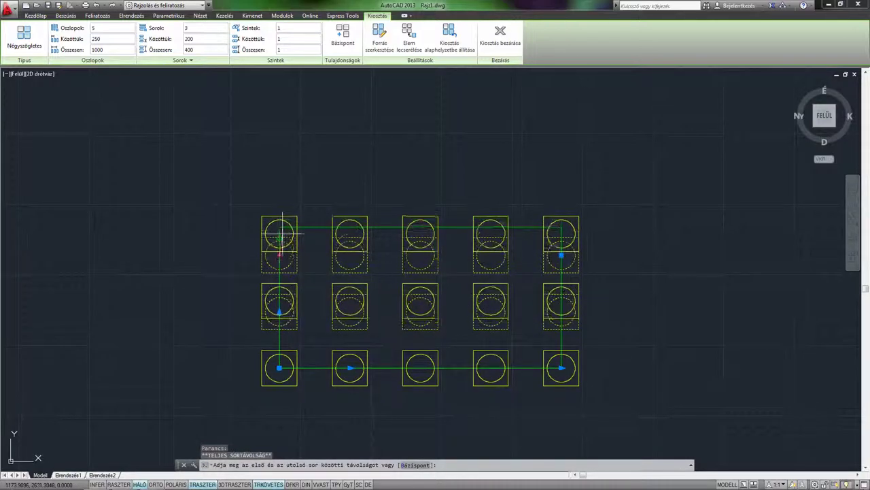
click(279, 226)
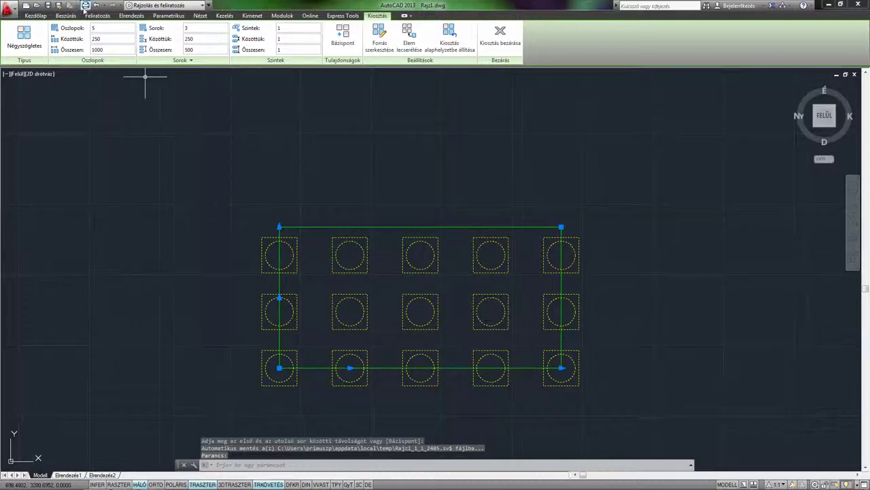
Step: Undo and redo the row stretch so rows are 250 apart, then window-select the whole array
click(96, 5)
click(279, 248)
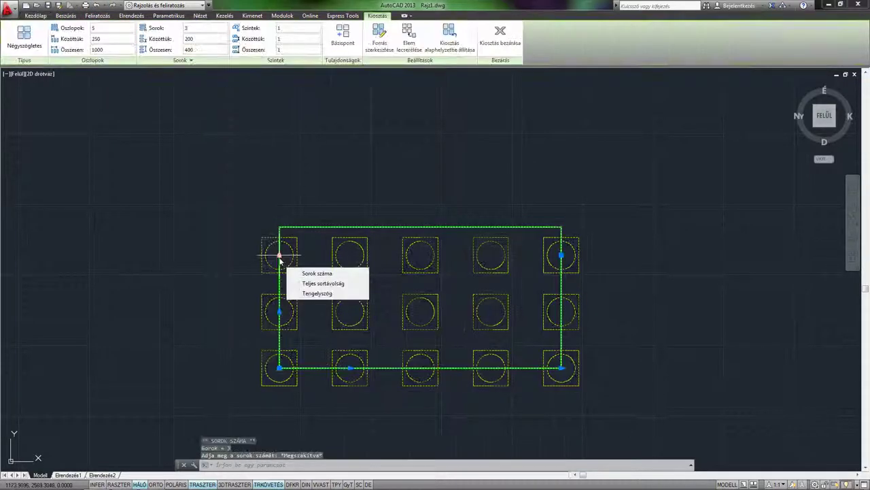
click(278, 255)
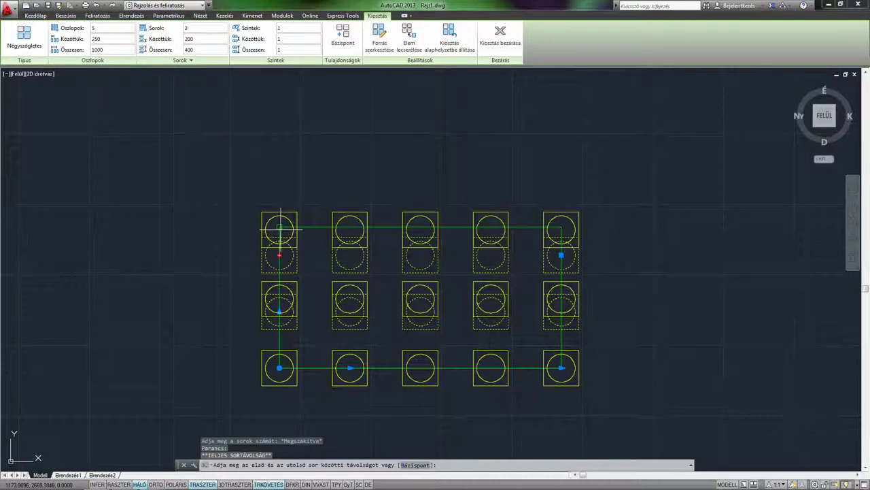
click(278, 226)
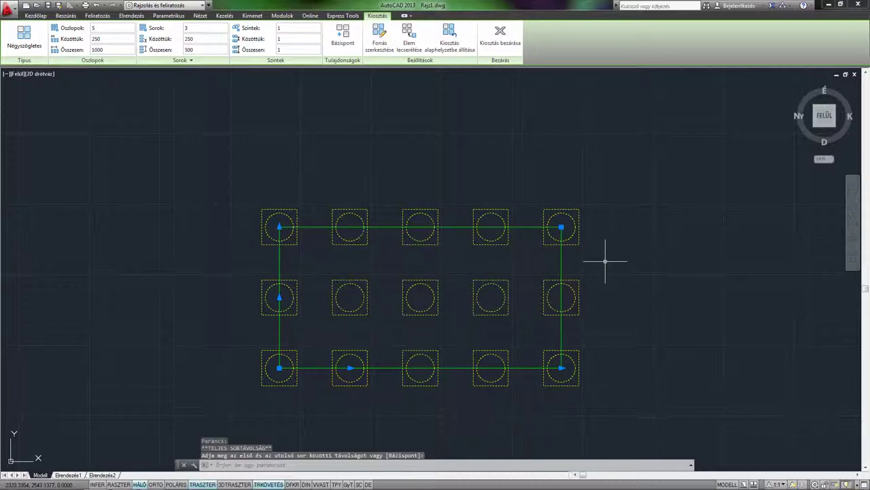
key(Escape)
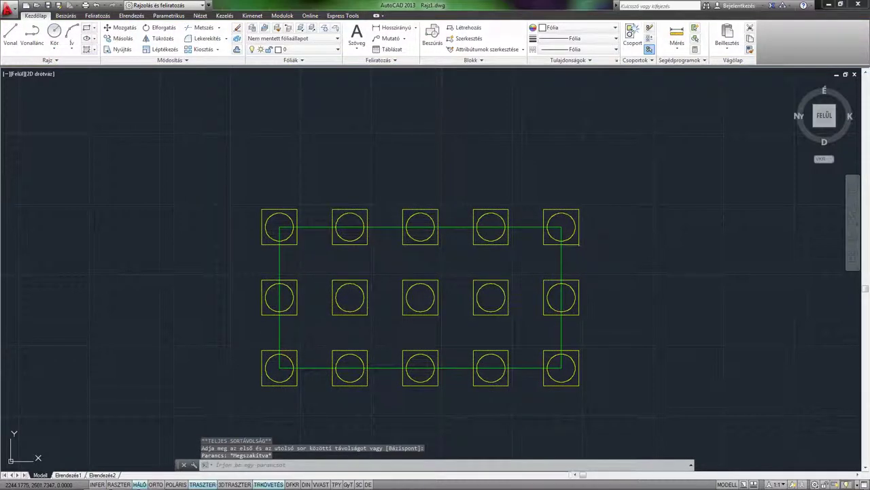
click(579, 244)
click(608, 288)
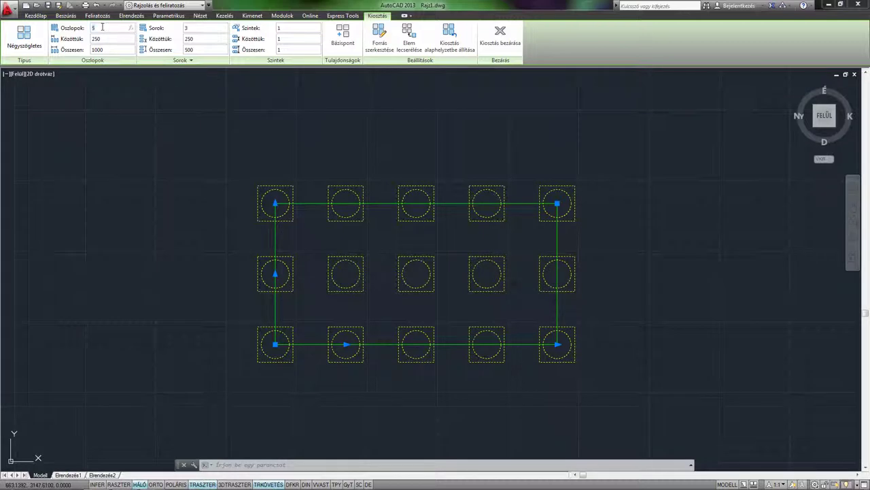
Step: Reduce the array to 3 columns and stretch them to the rectangle's right corner, 500 apart
text(3)
key(Return)
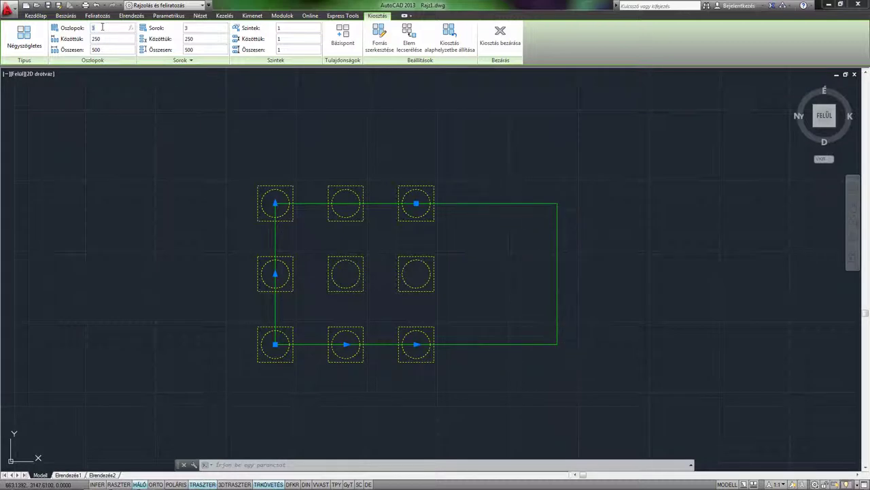
click(416, 344)
key(Escape)
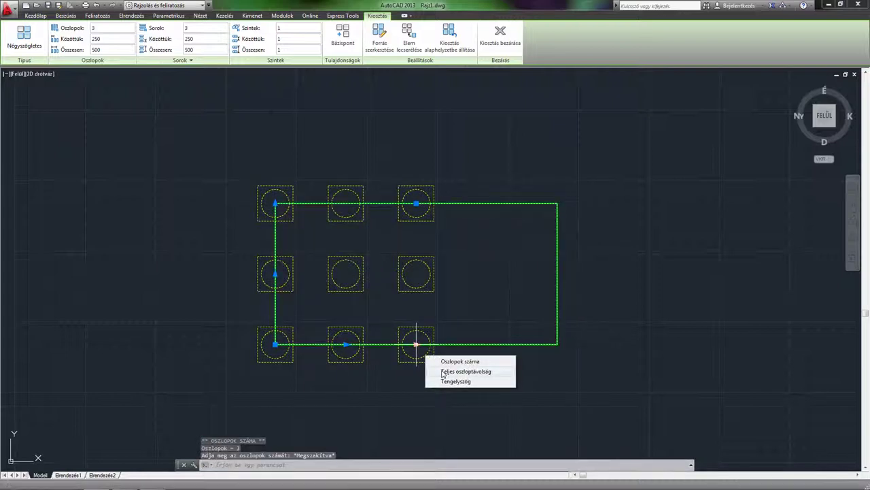
click(442, 372)
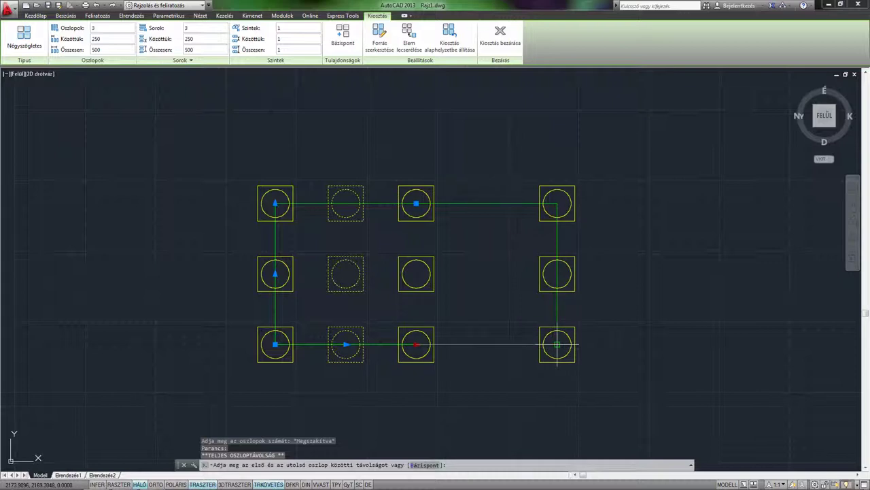
click(558, 344)
key(Escape)
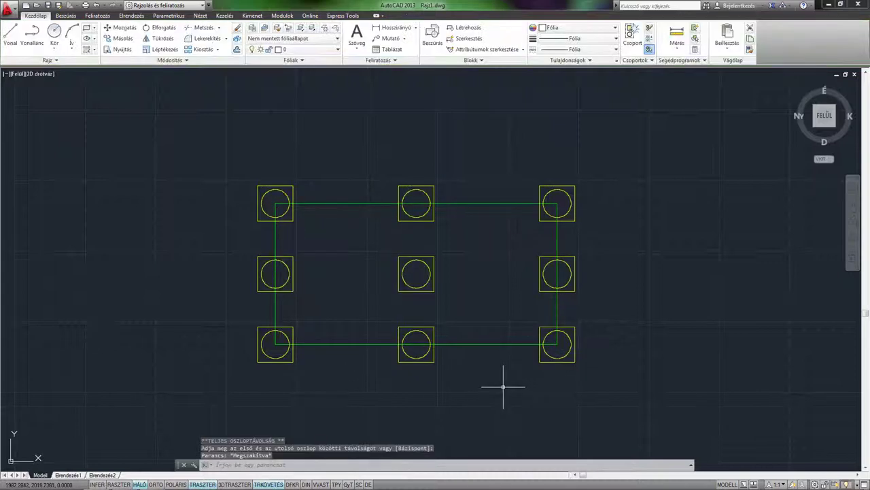
middle_drag(503, 387, 502, 365)
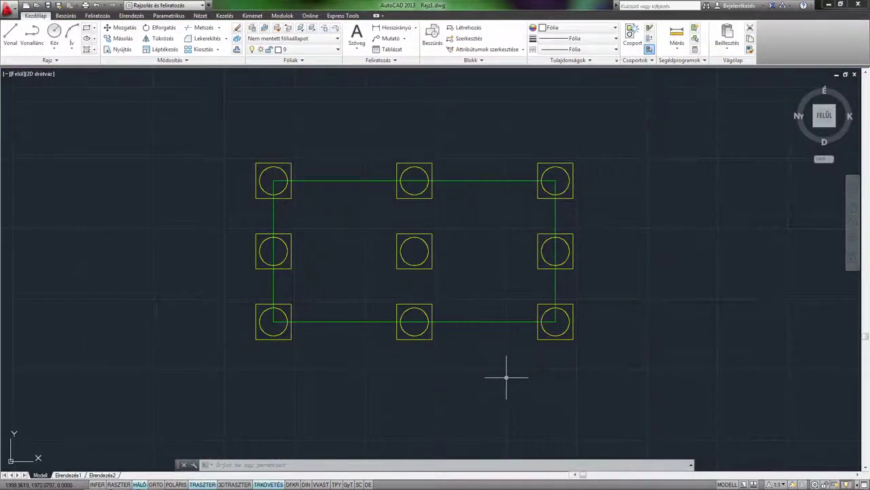